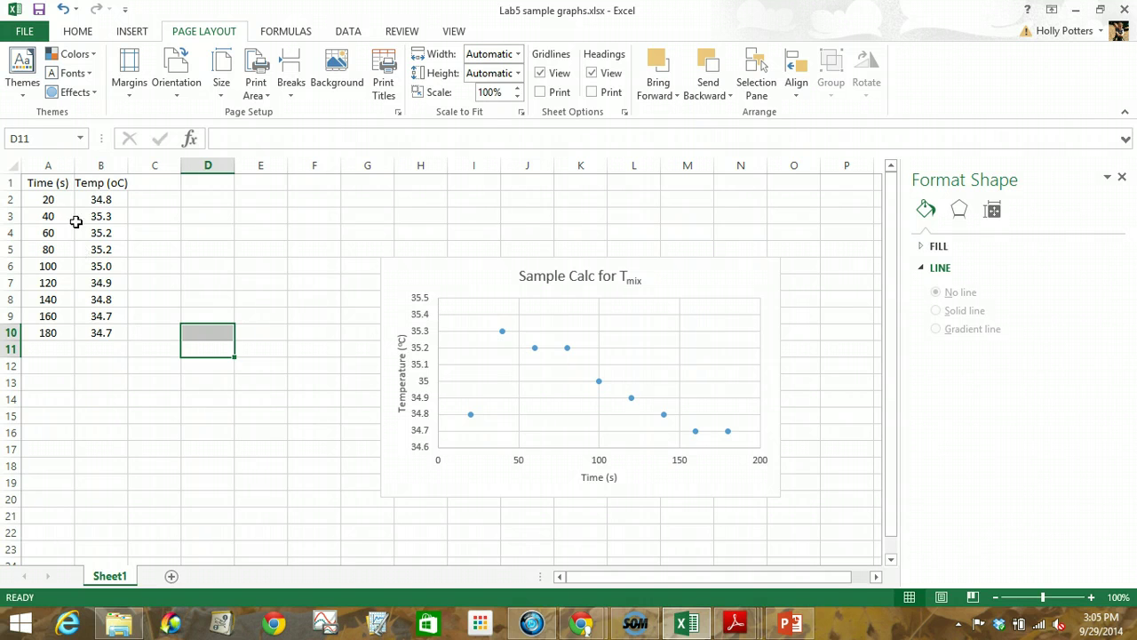
Examine the time and temperature headings and their readings in A1:B10.
drag(48, 184, 111, 335)
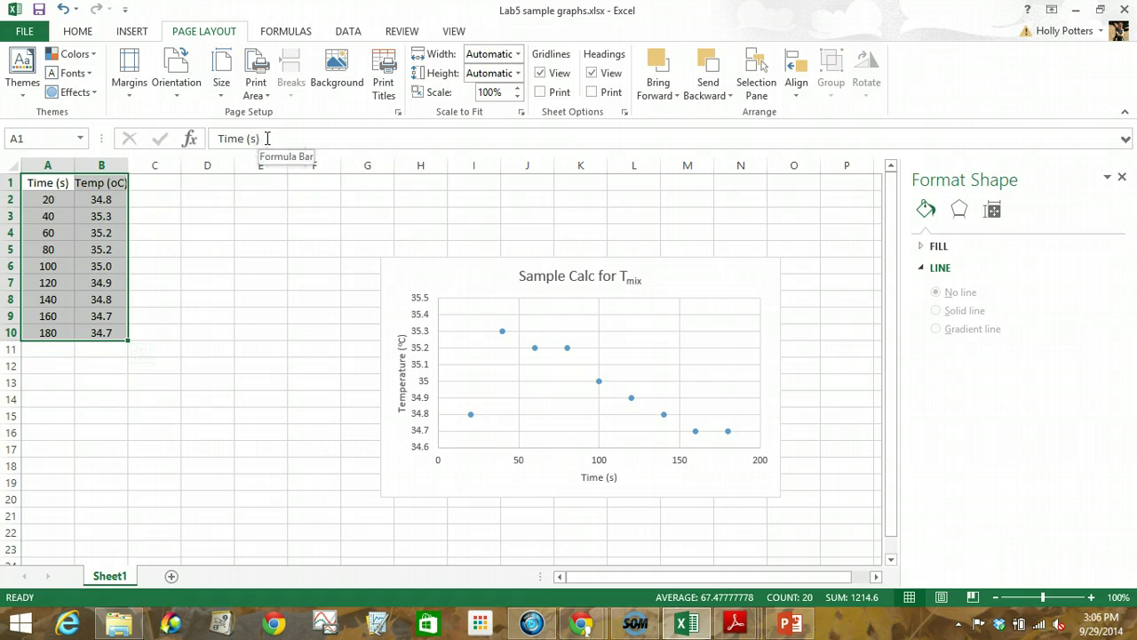
click(40, 187)
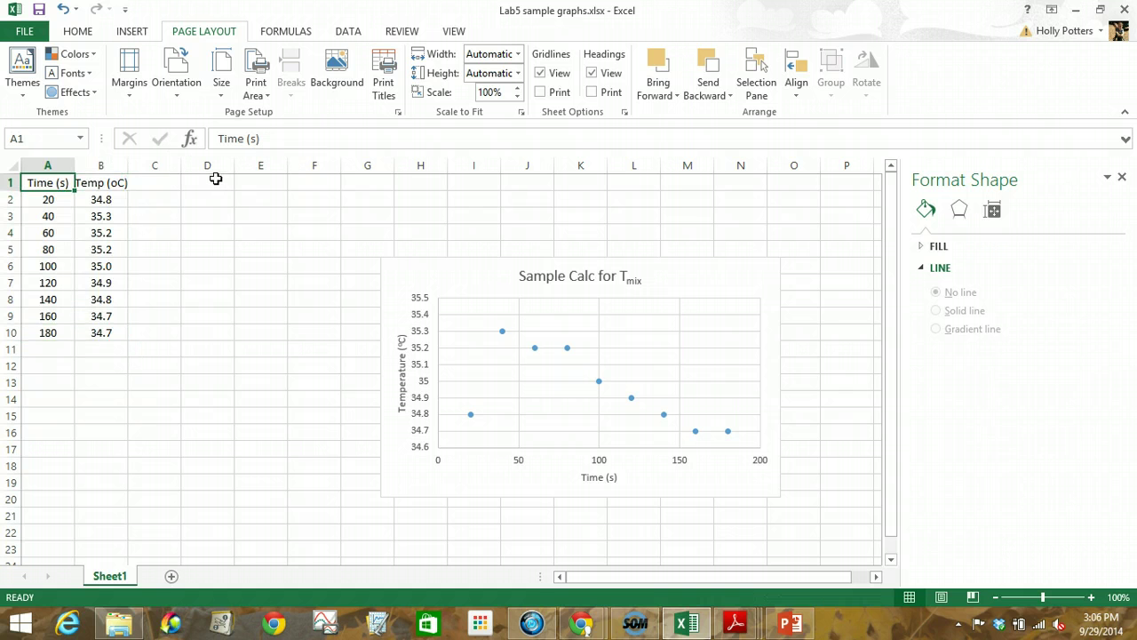
click(113, 182)
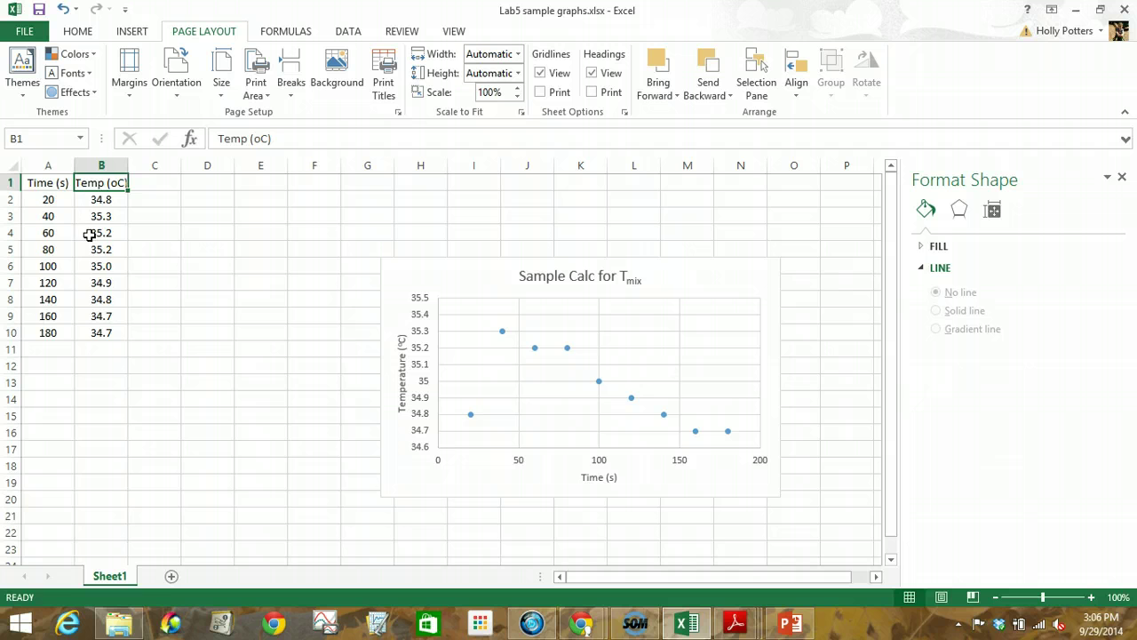
drag(55, 202, 51, 334)
drag(102, 201, 100, 334)
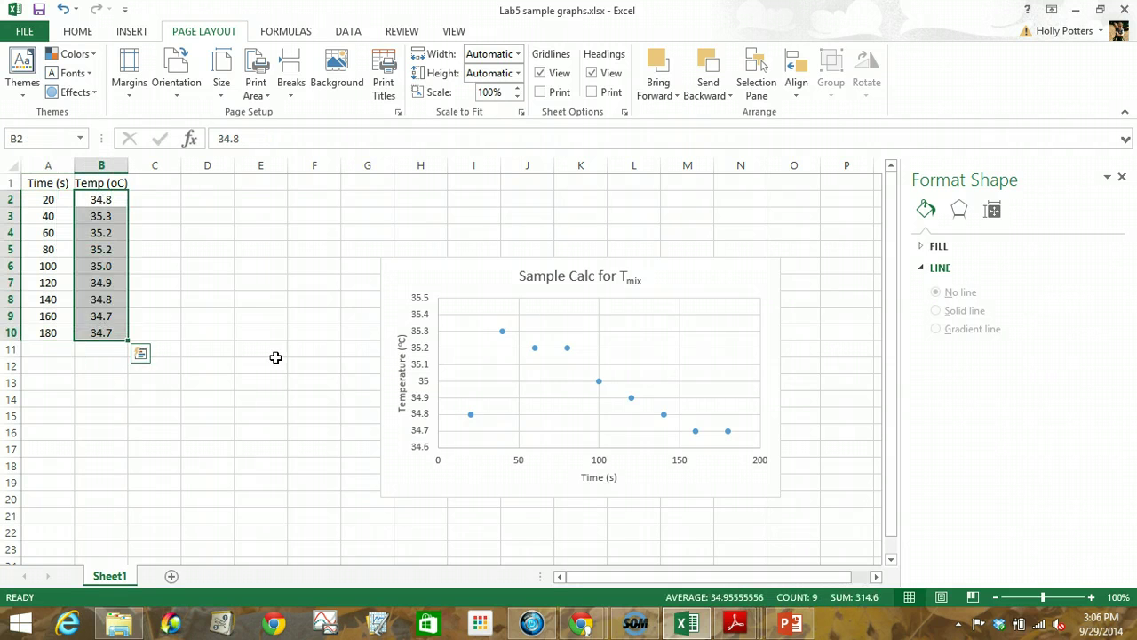
Format the temperature reading in B6 to display one decimal place.
click(115, 267)
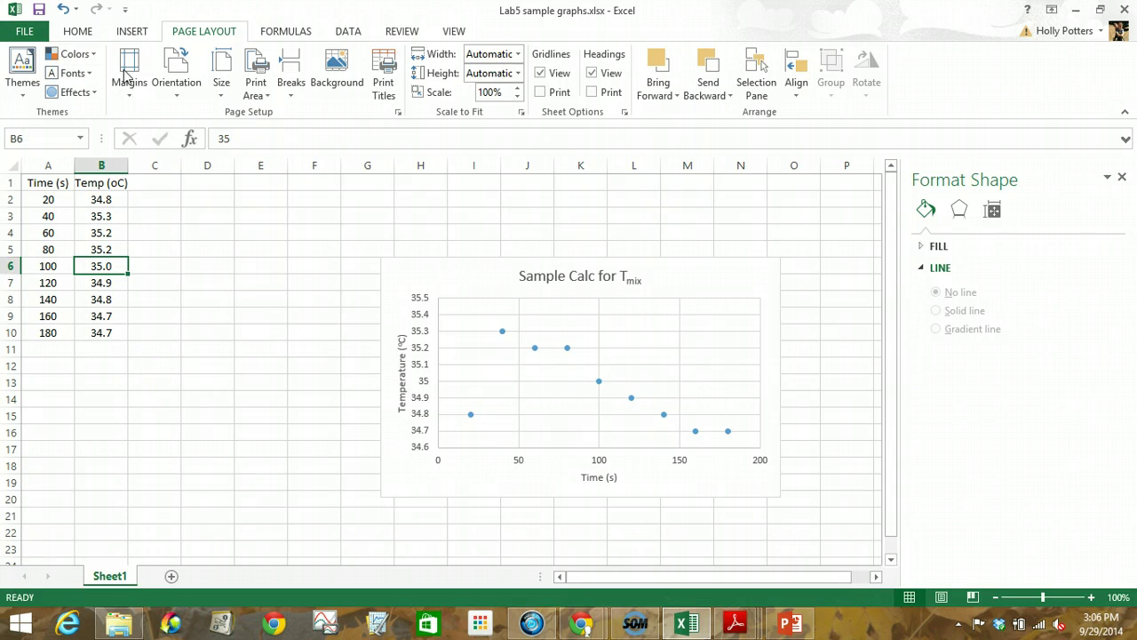
click(77, 32)
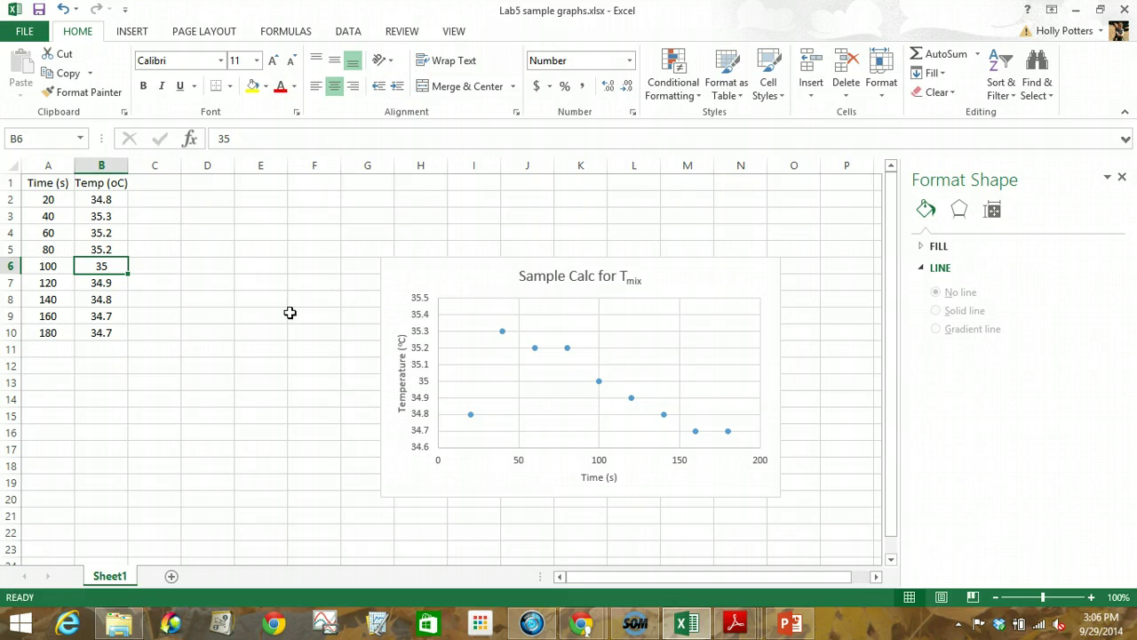
click(609, 86)
Insert a markers-only scatter chart from the time and temperature values in A2:B10.
drag(52, 197, 112, 331)
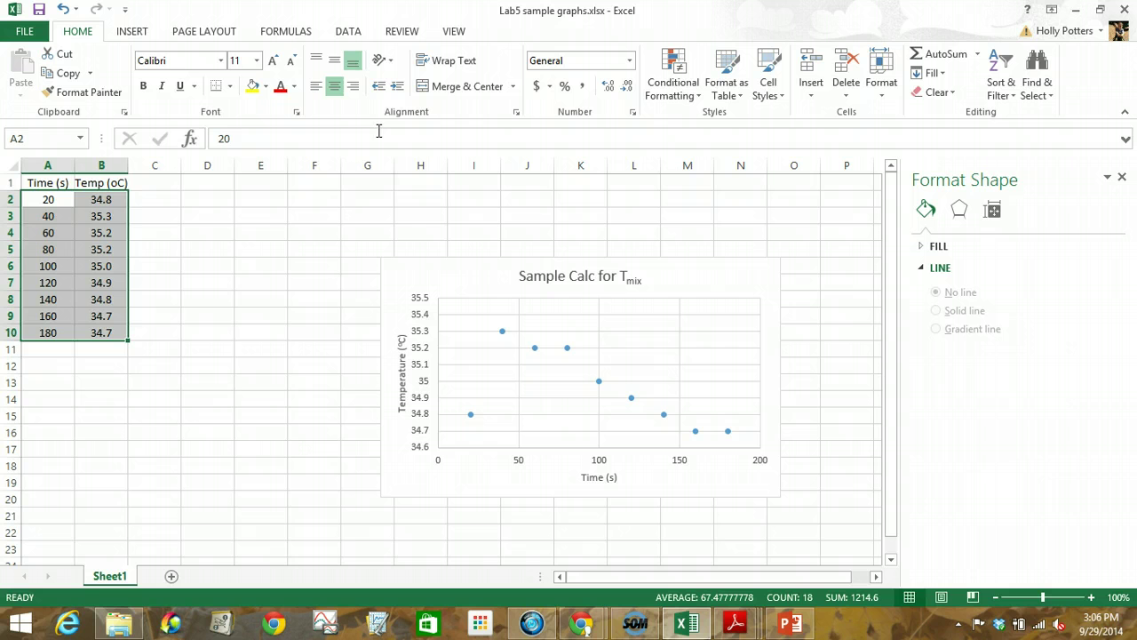
click(133, 32)
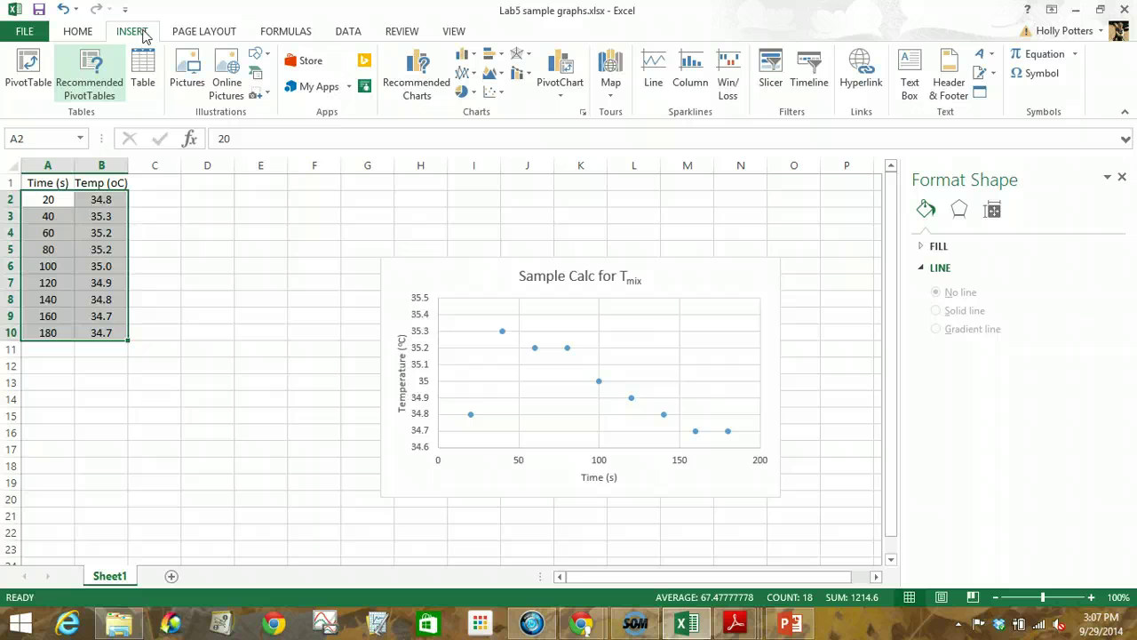
click(501, 101)
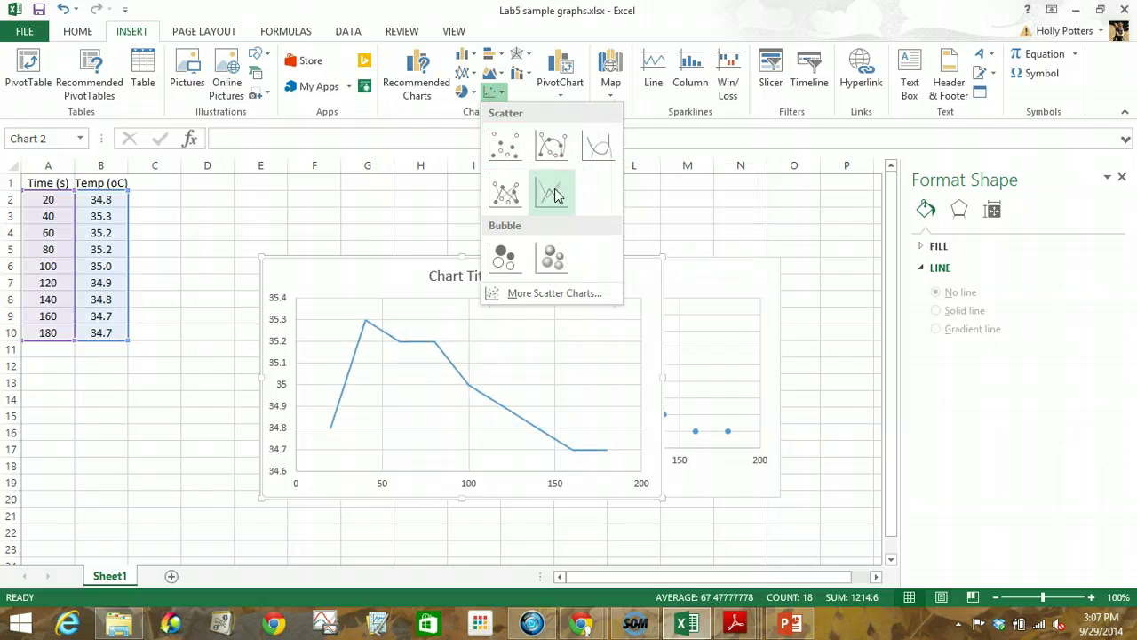
click(511, 149)
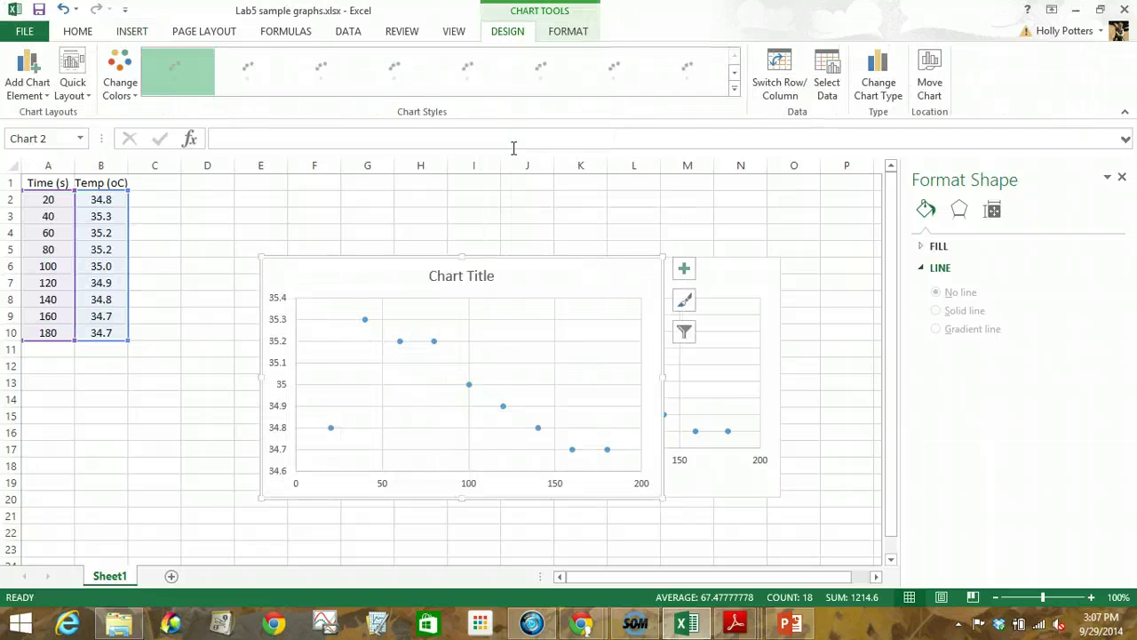
Move the new untitled chart over columns B to I, starting around row 3.
click(453, 277)
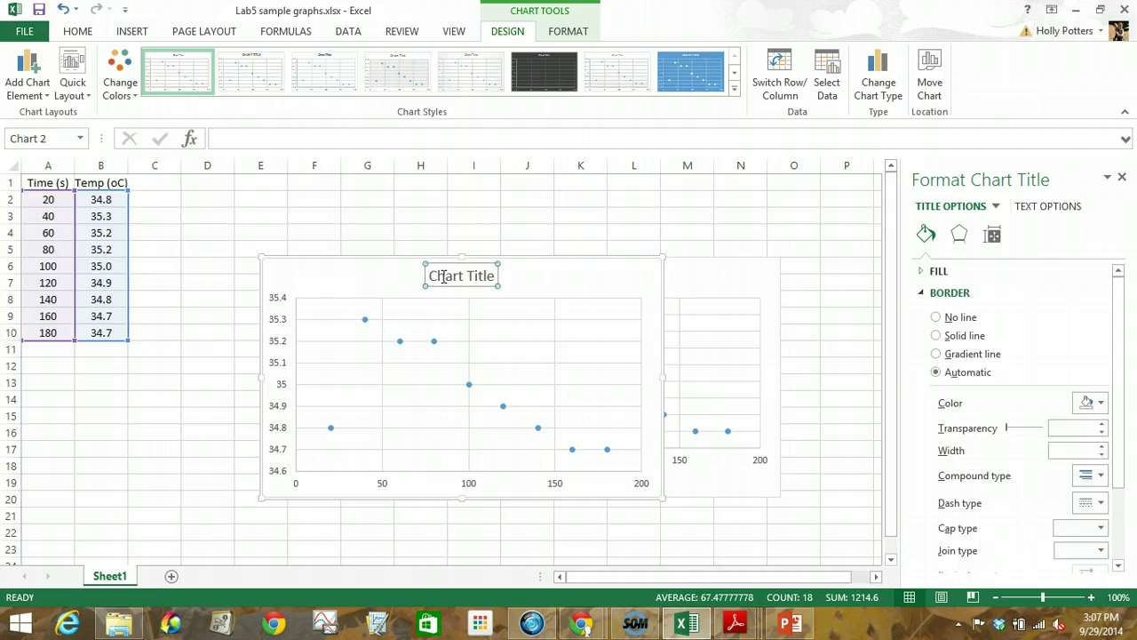
click(346, 281)
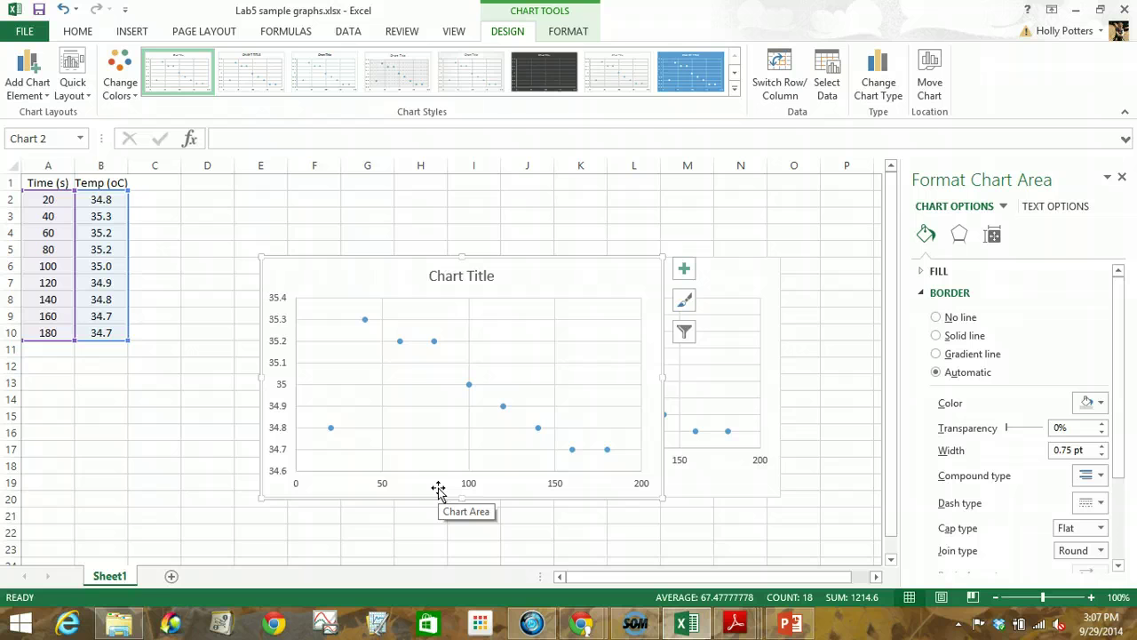
drag(586, 277, 421, 234)
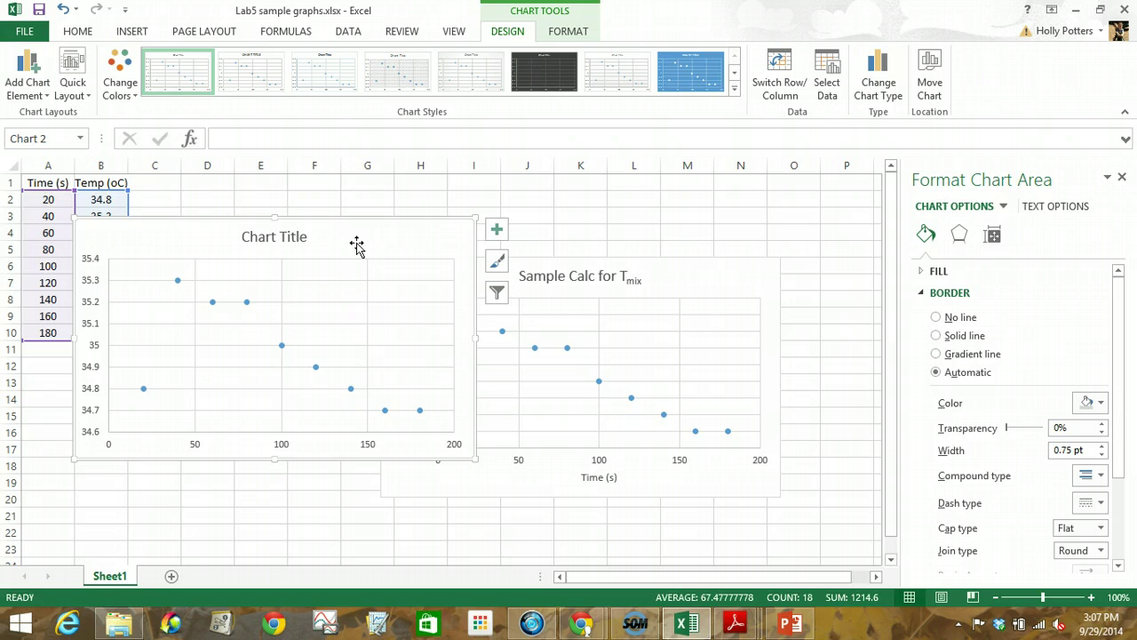
Inspect the new chart's gridline choices and the vertical axis's bounds and units options.
click(49, 96)
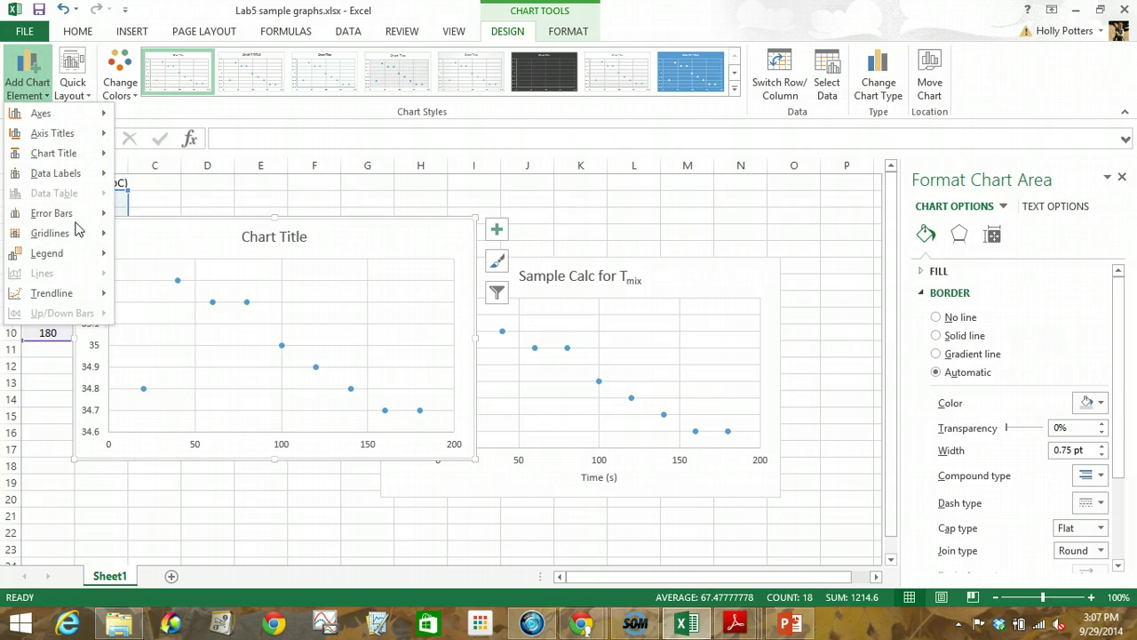
mouse_move(78, 232)
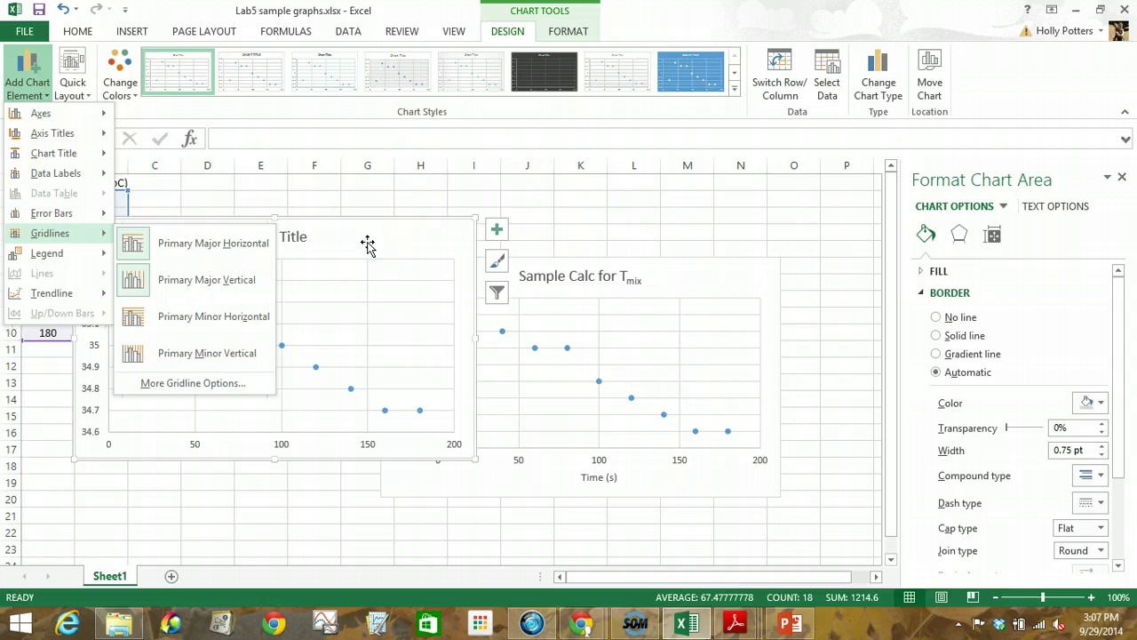
click(144, 279)
right_click(100, 282)
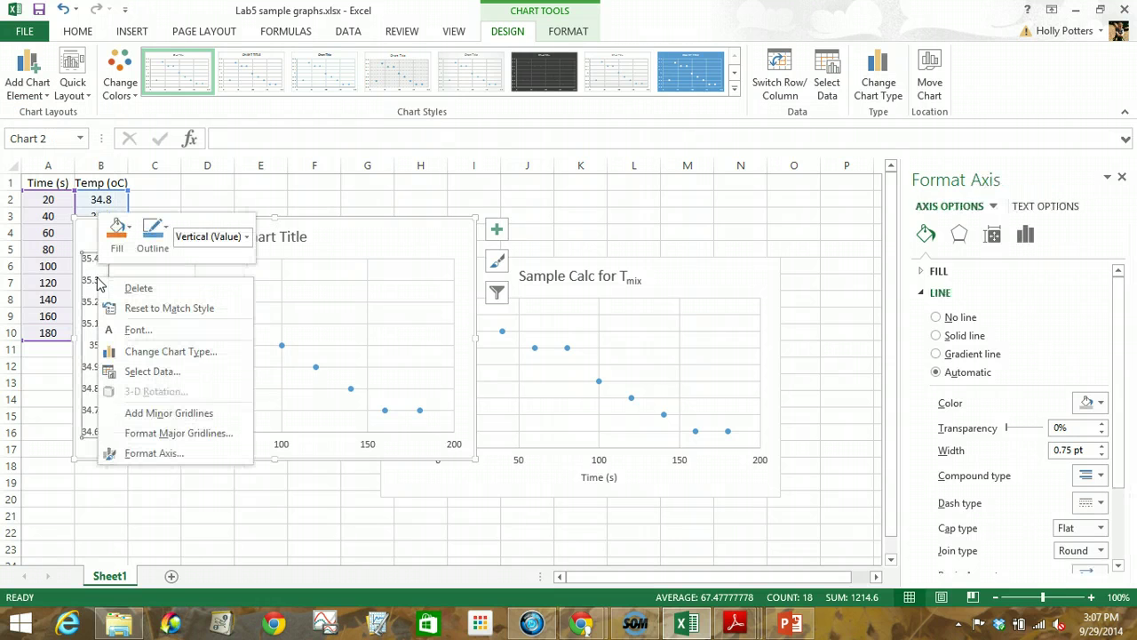
click(147, 454)
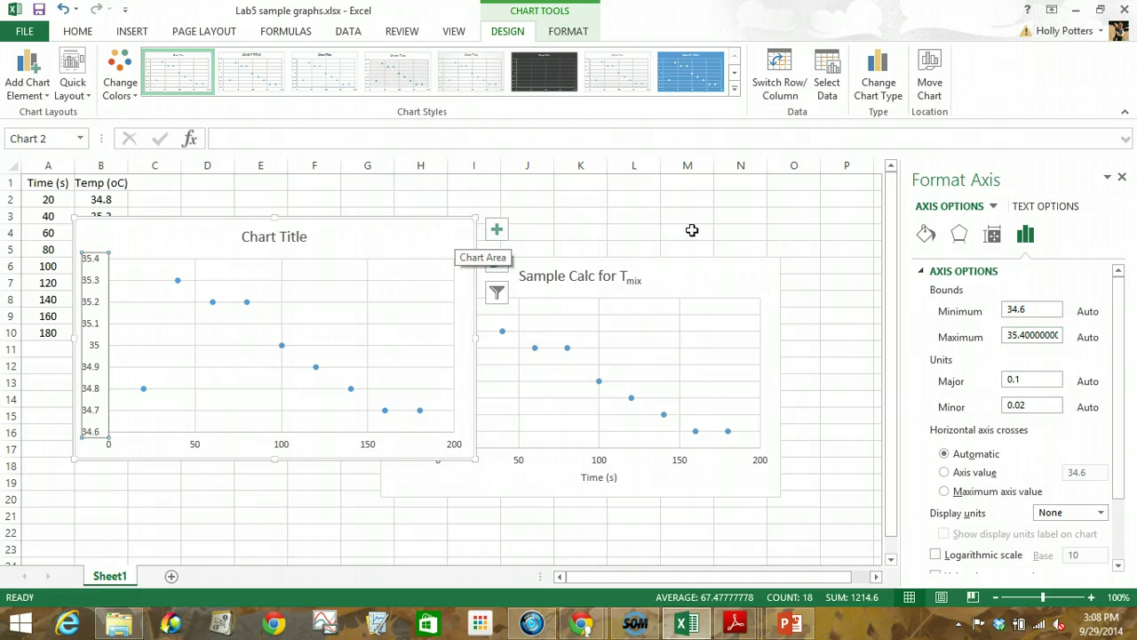
click(1122, 178)
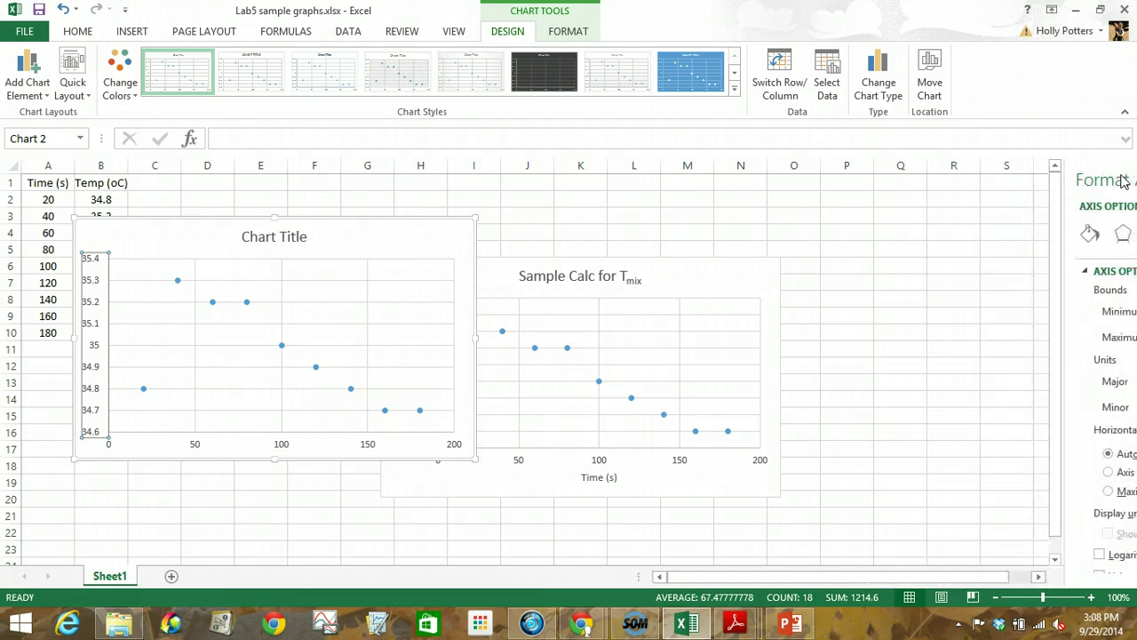
Delete the new untitled scatter chart.
click(383, 229)
key(Delete)
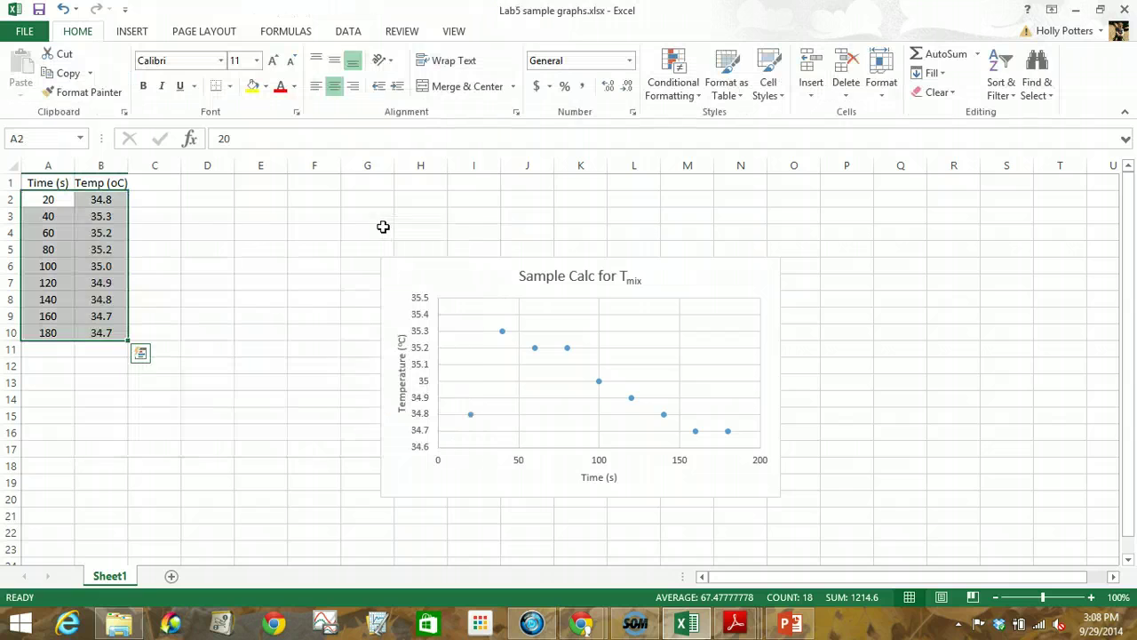
Move the Sample Calc chart up near row 3 and reduce its source range to A3:B10, excluding the 20 s reading.
drag(456, 272, 400, 212)
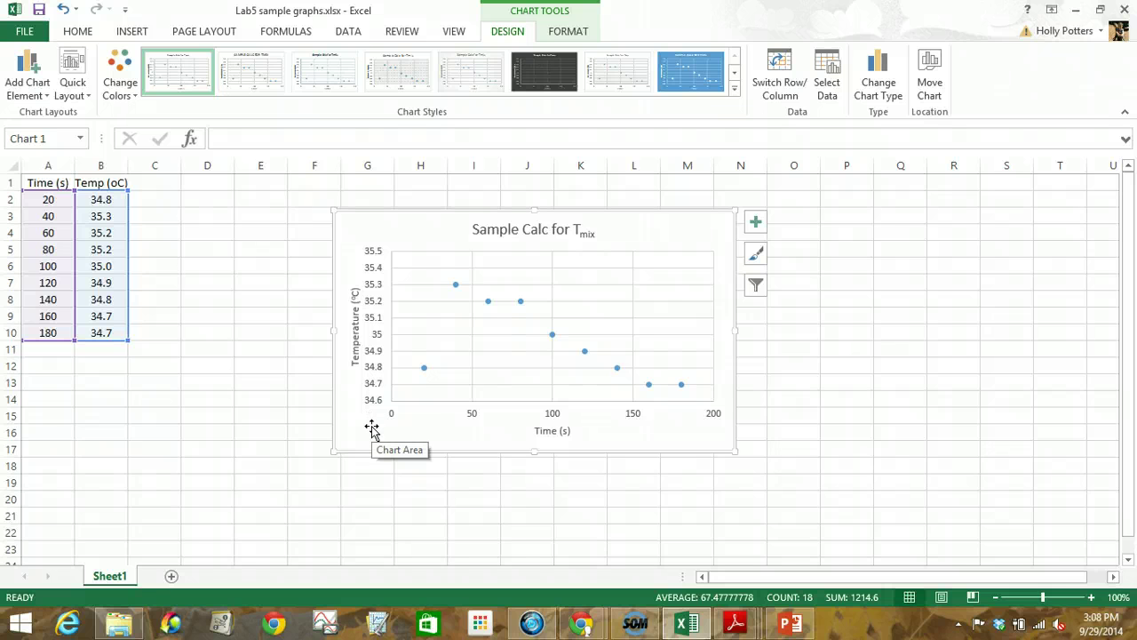
mouse_move(460, 290)
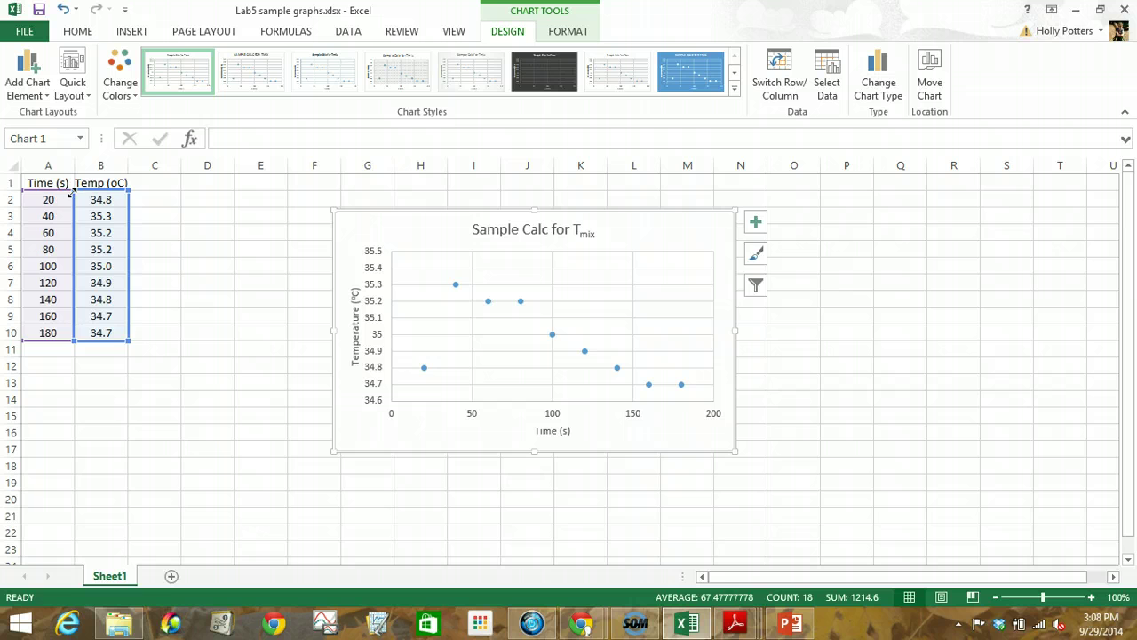
drag(80, 202, 78, 206)
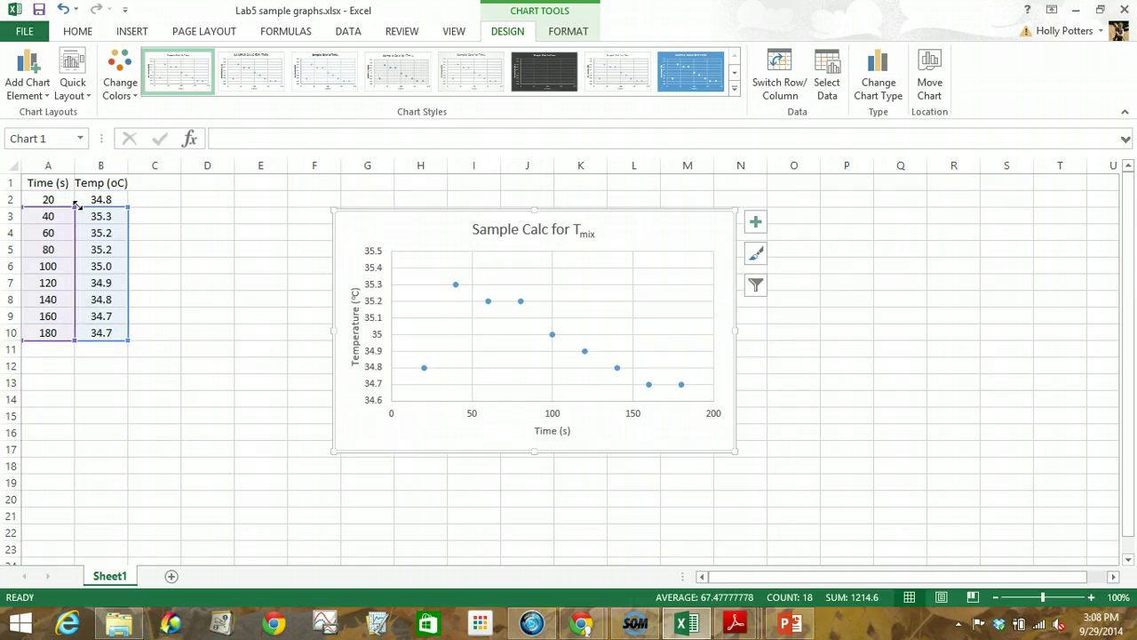
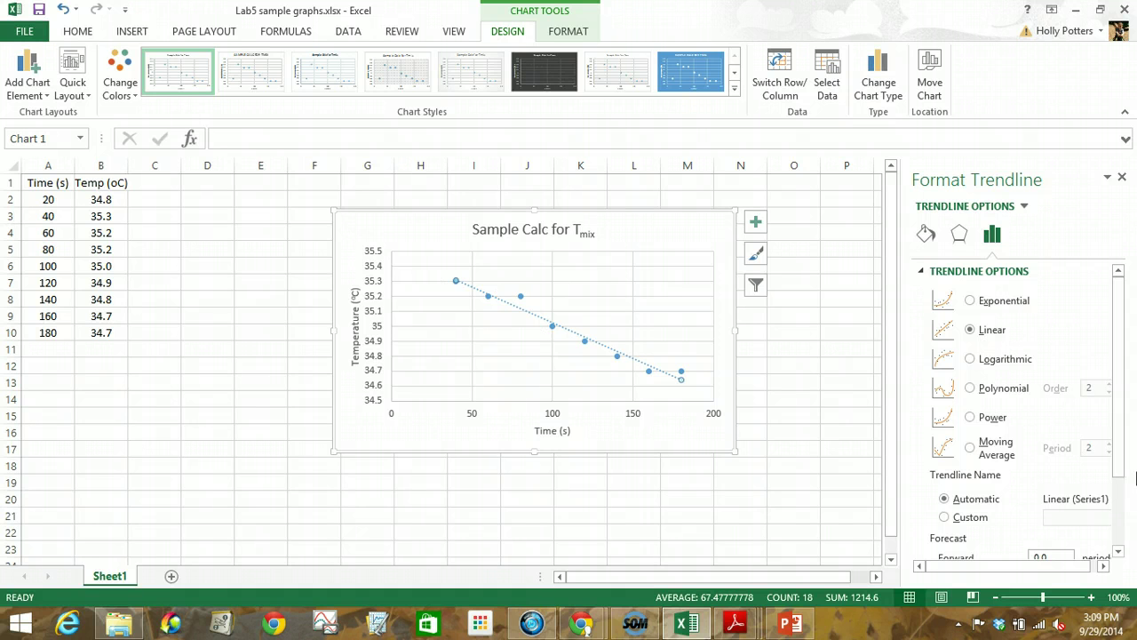
Display the linear trendline's equation on the Sample Calc chart and move the label above the line.
scroll(1125, 468, down, 3)
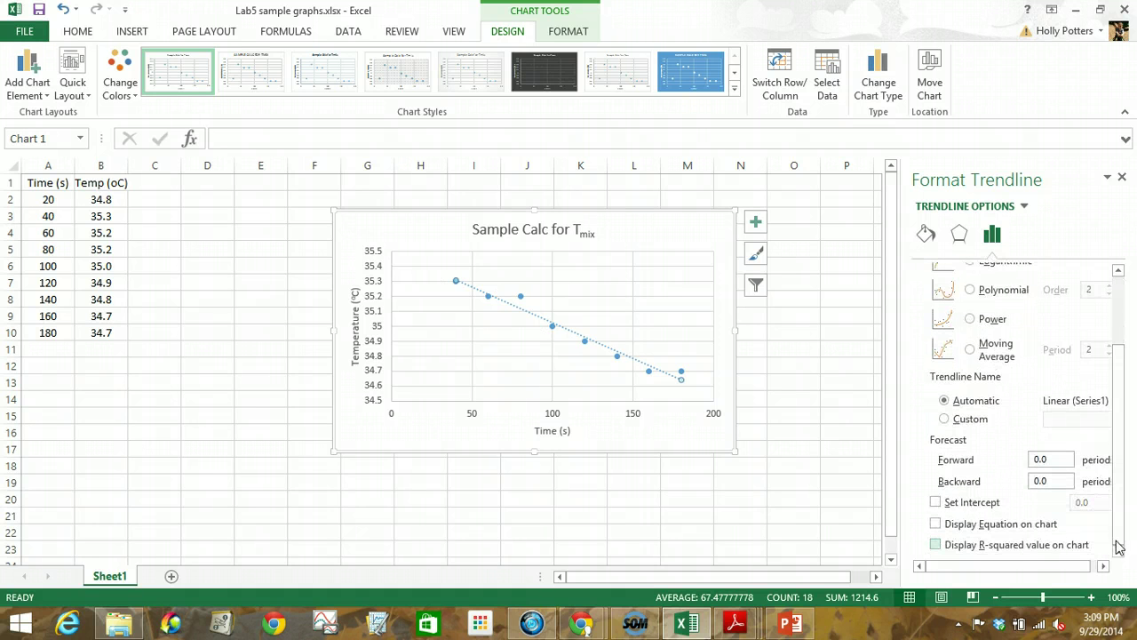
click(935, 523)
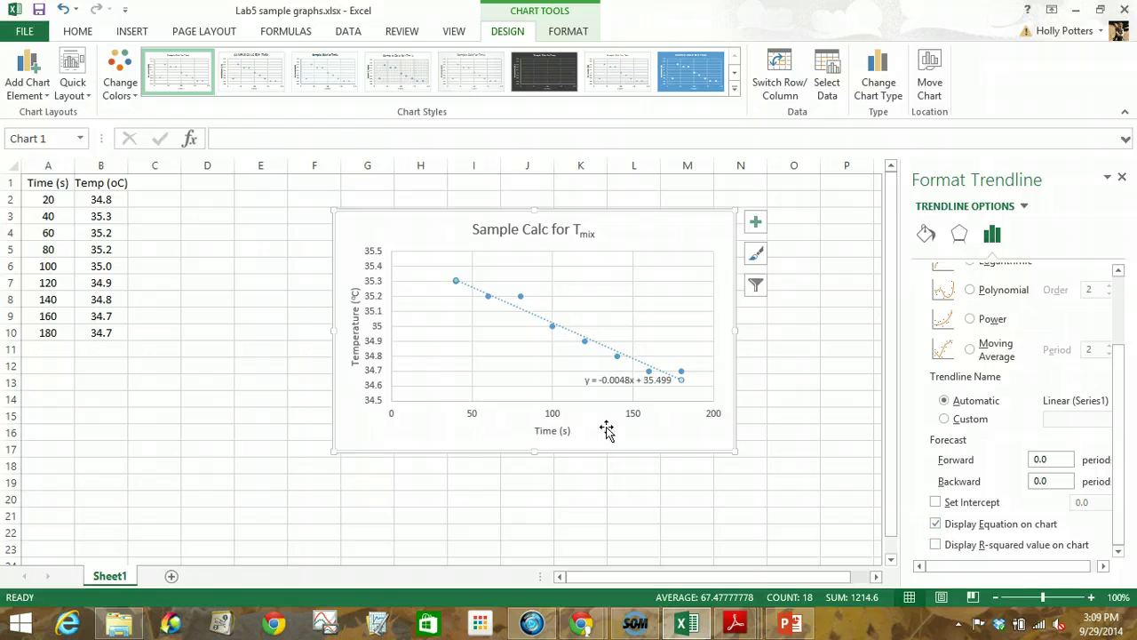
click(615, 382)
drag(615, 382, 641, 308)
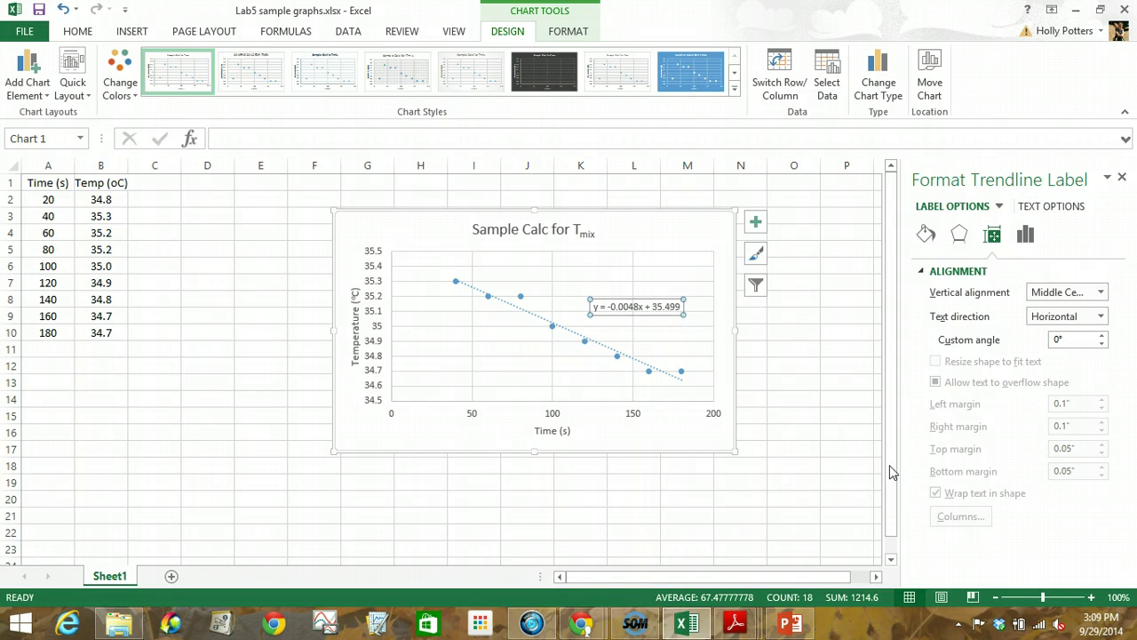
drag(891, 311, 892, 346)
click(690, 222)
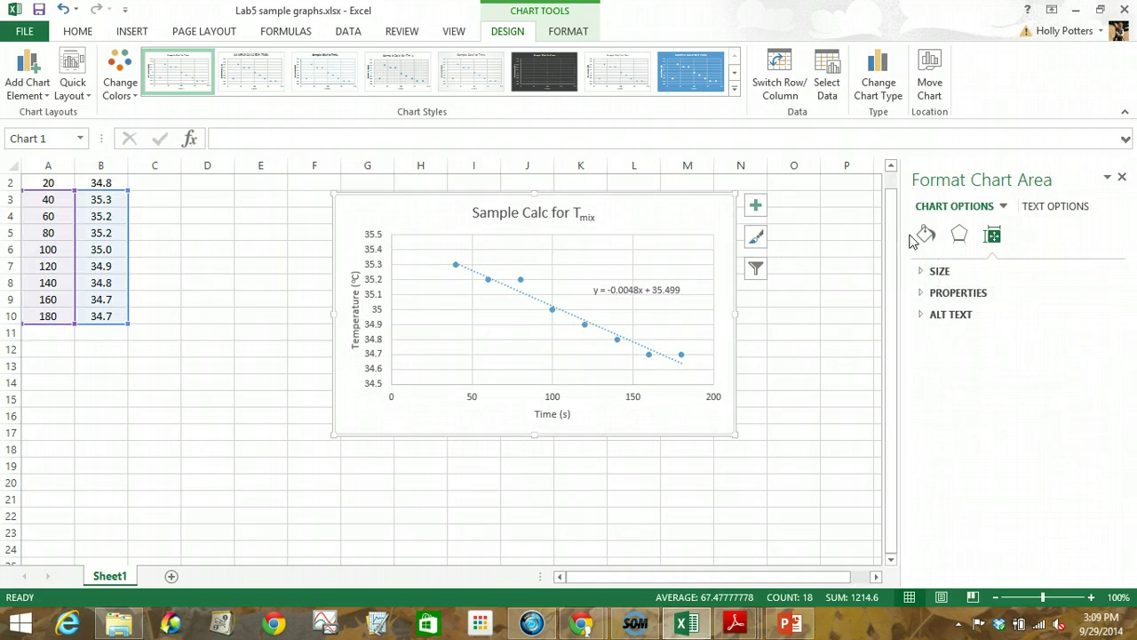
click(959, 234)
click(1052, 206)
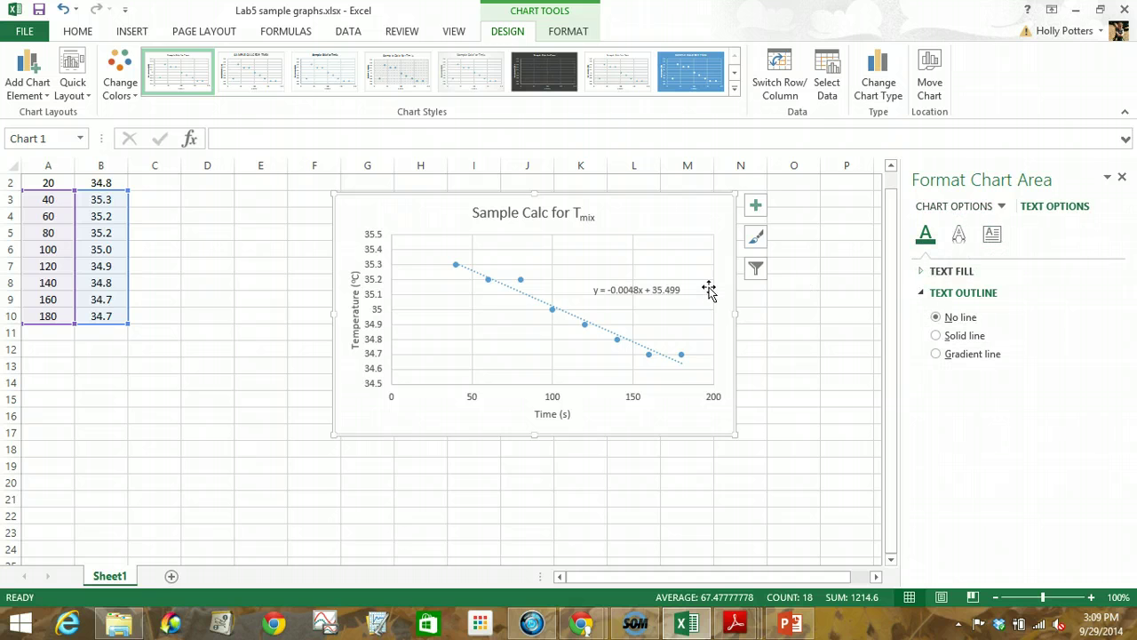
click(662, 289)
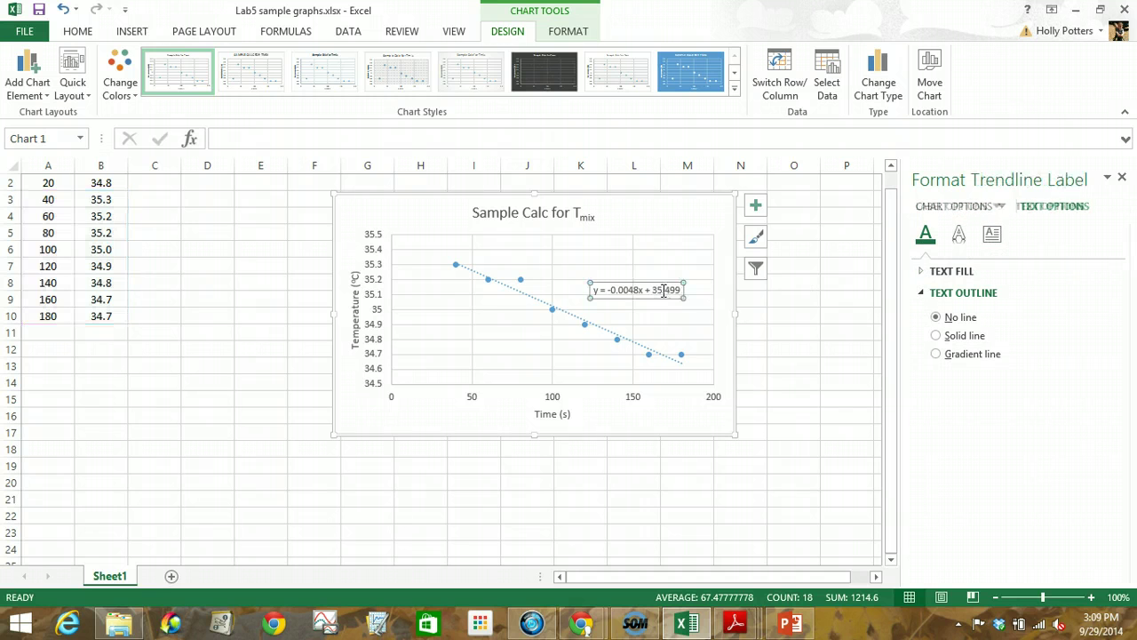
Add a linear trendline to the data series, displaying both its equation and R-squared value on the chart.
right_click(585, 327)
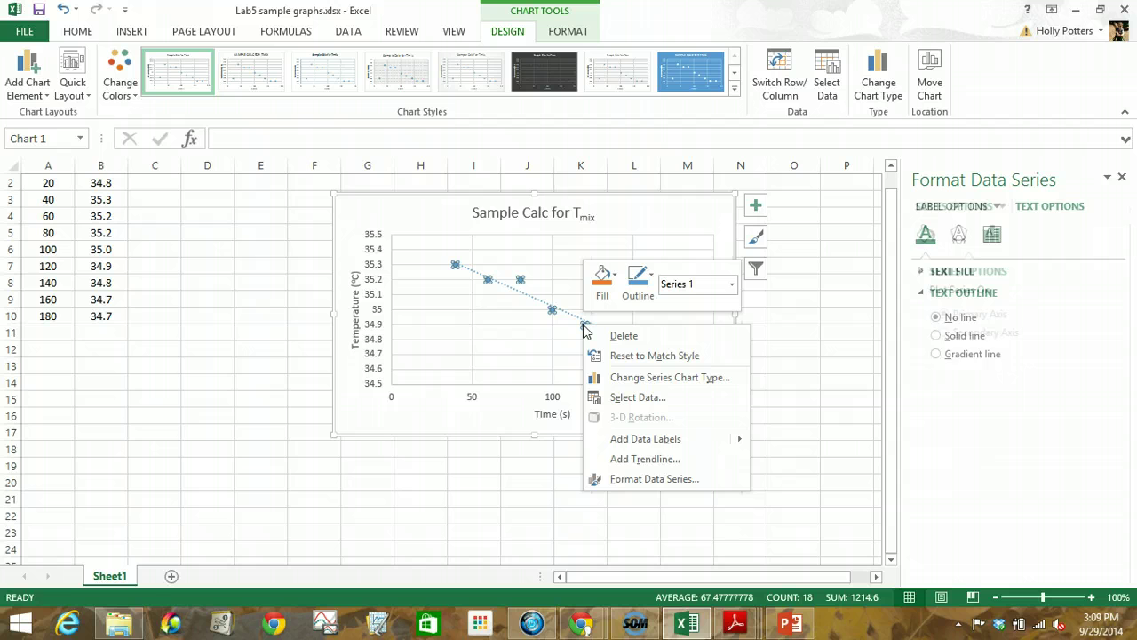
click(664, 460)
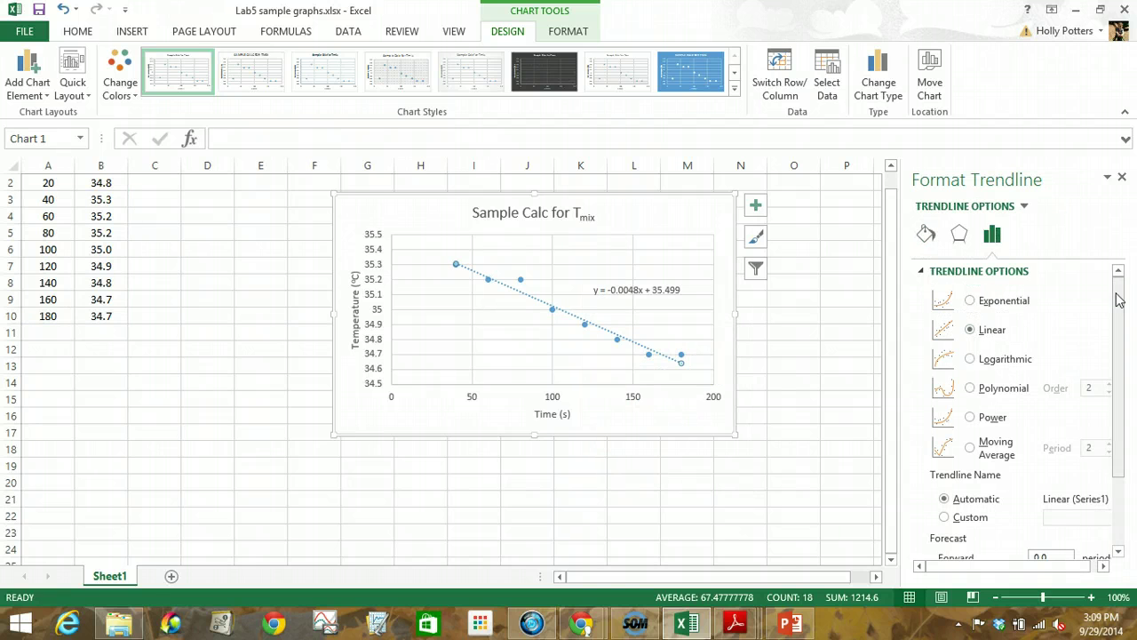
drag(1119, 300, 1126, 370)
click(935, 524)
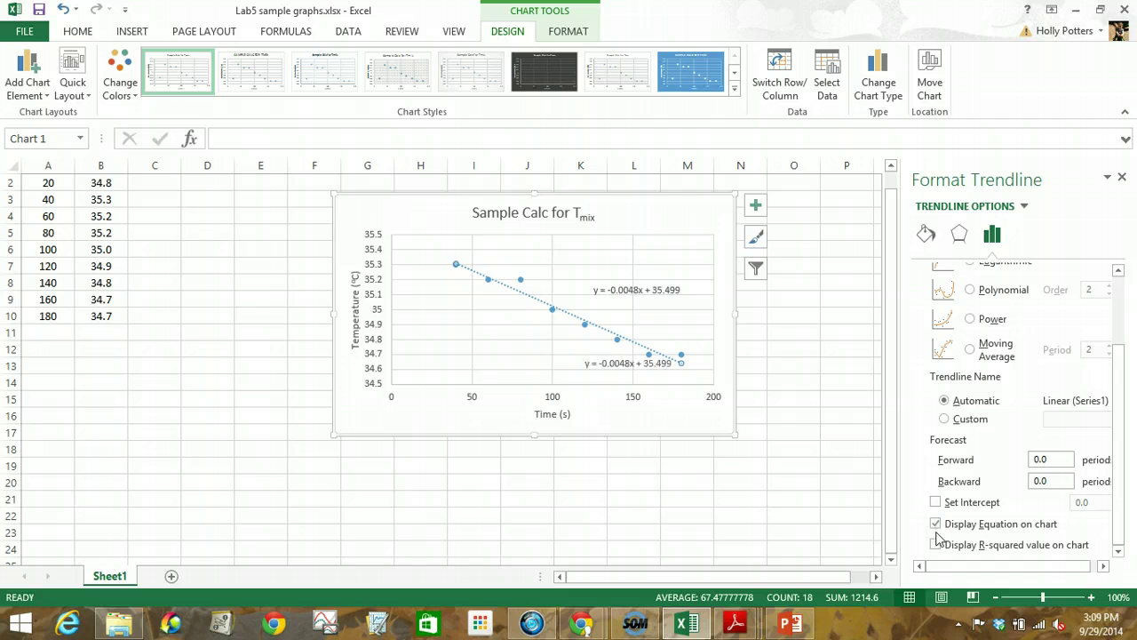
click(936, 544)
Delete the duplicate equation label above the trendline and select the remaining equation and R-squared label.
click(625, 293)
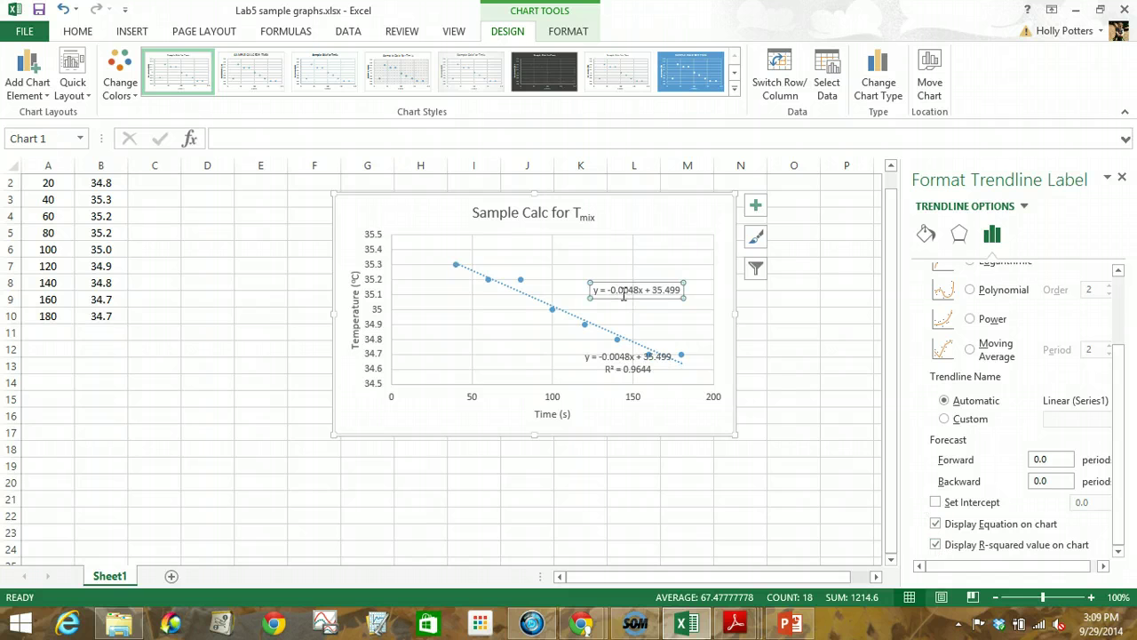
key(Delete)
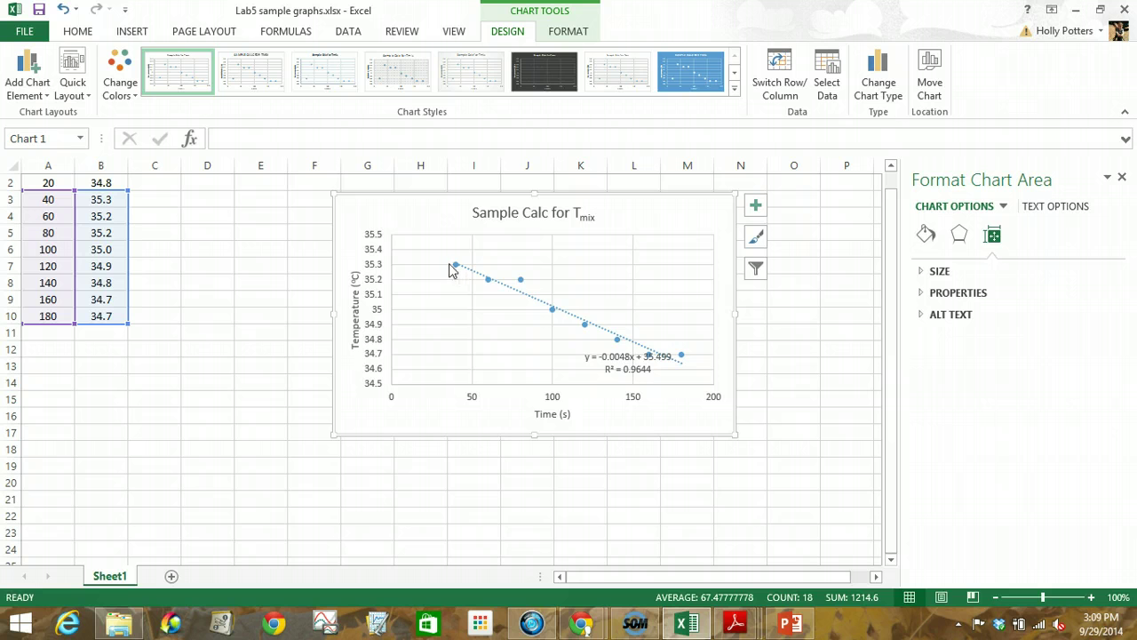
click(658, 358)
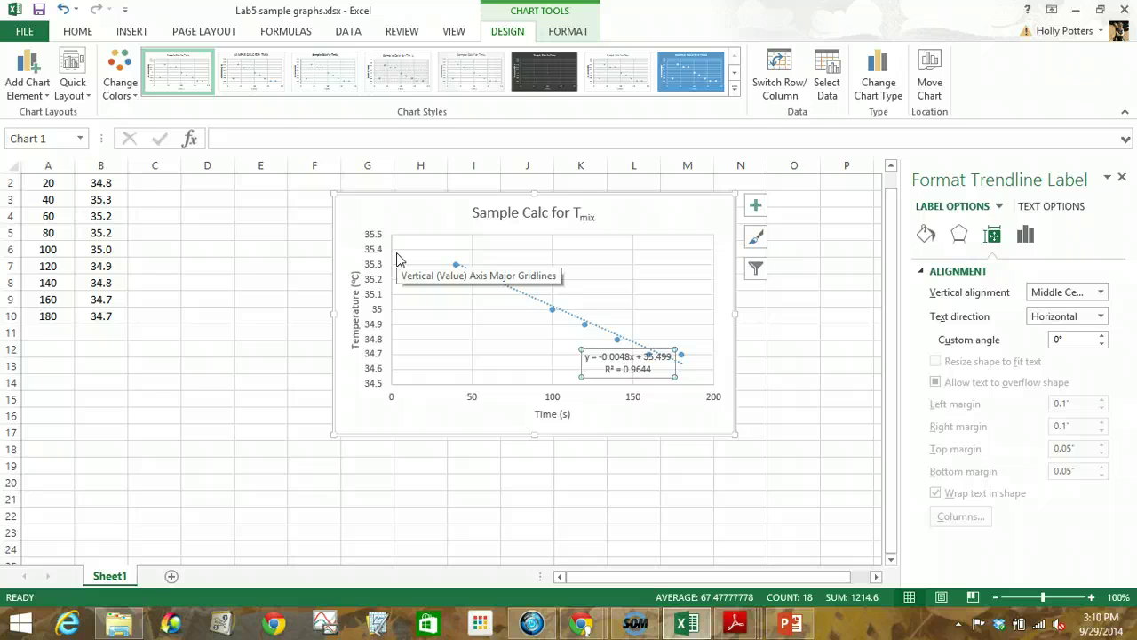
Move the trendline's equation and R-squared label below the plot area, next to the Time (s) axis title.
click(504, 424)
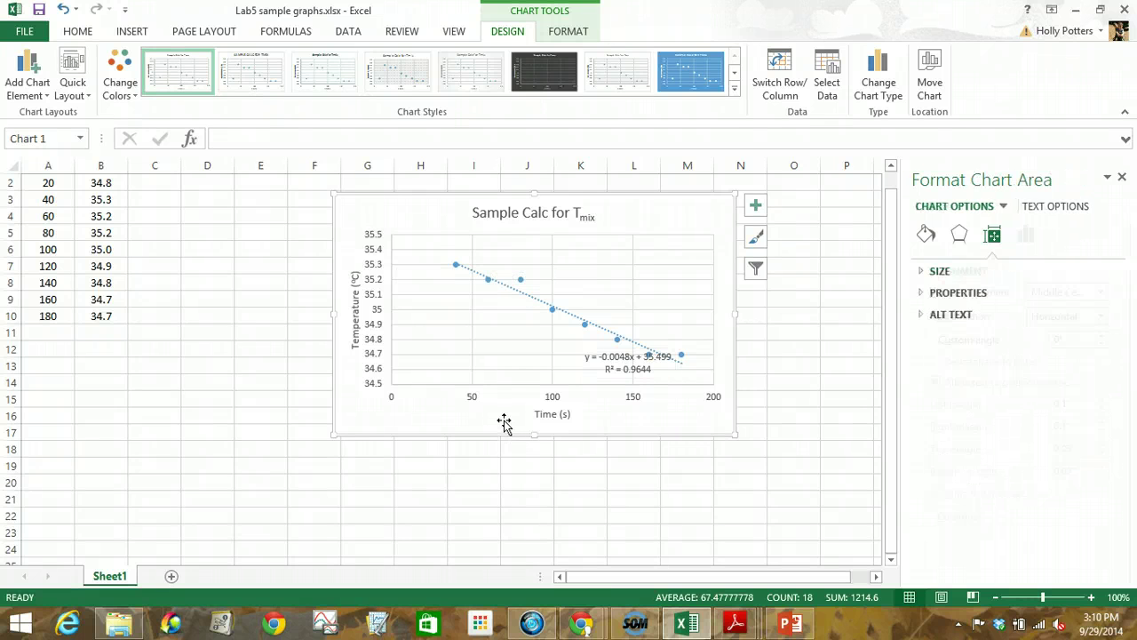
drag(662, 364, 662, 404)
click(633, 404)
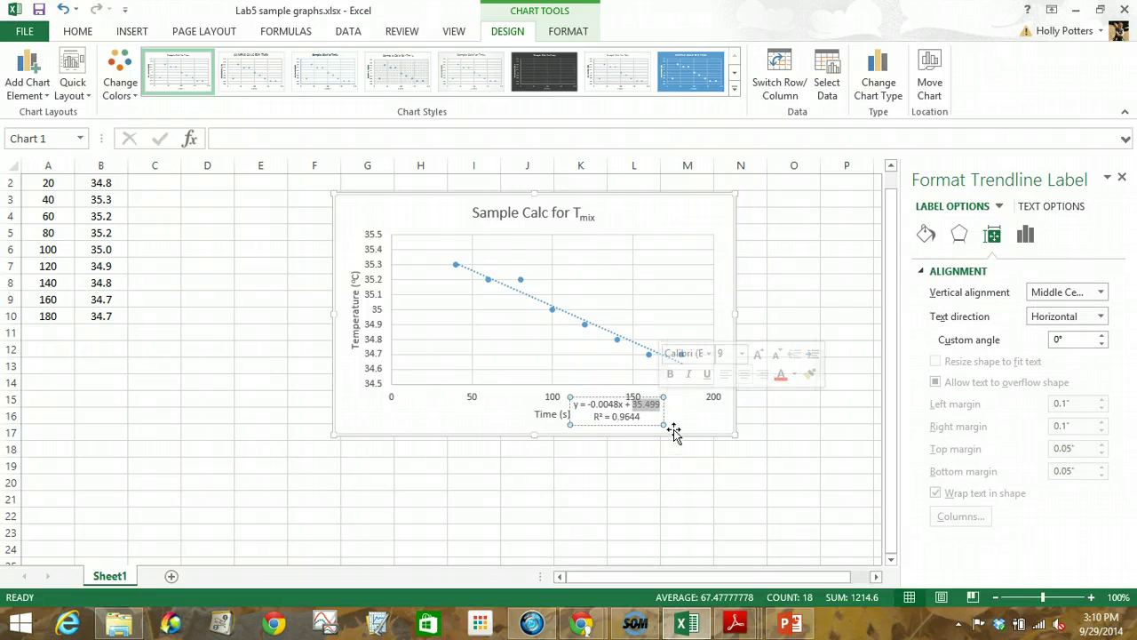
Extend the chart's source range to A2:B10 to include the 20 s reading, and restore it to A3:B10.
click(342, 231)
scroll(393, 177, up, 1)
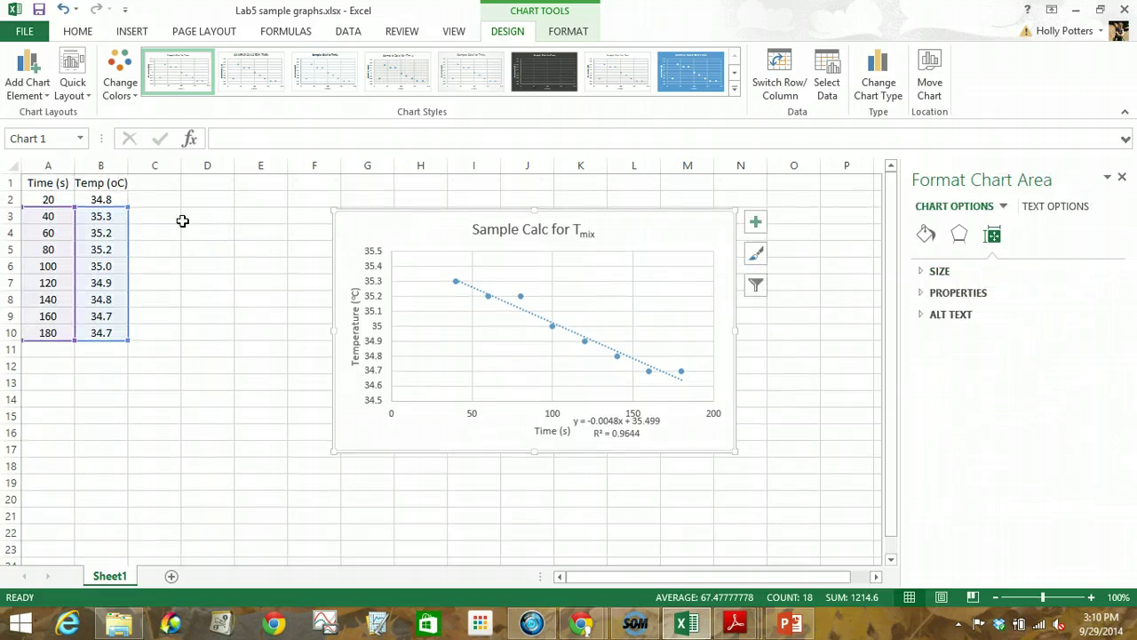
drag(73, 205, 80, 194)
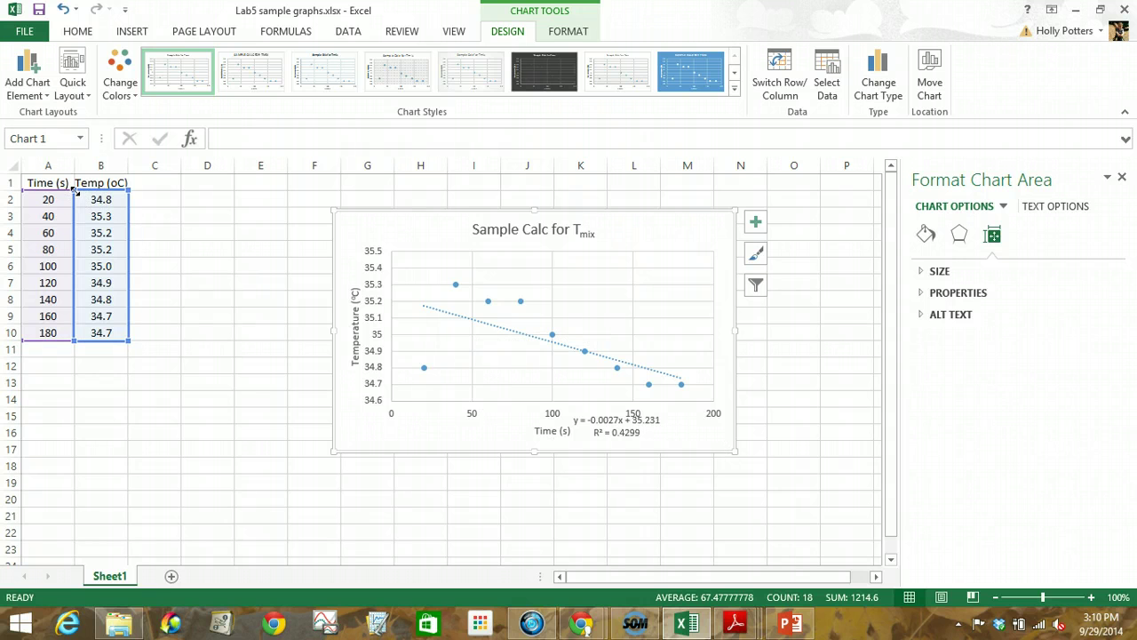
drag(76, 200, 75, 209)
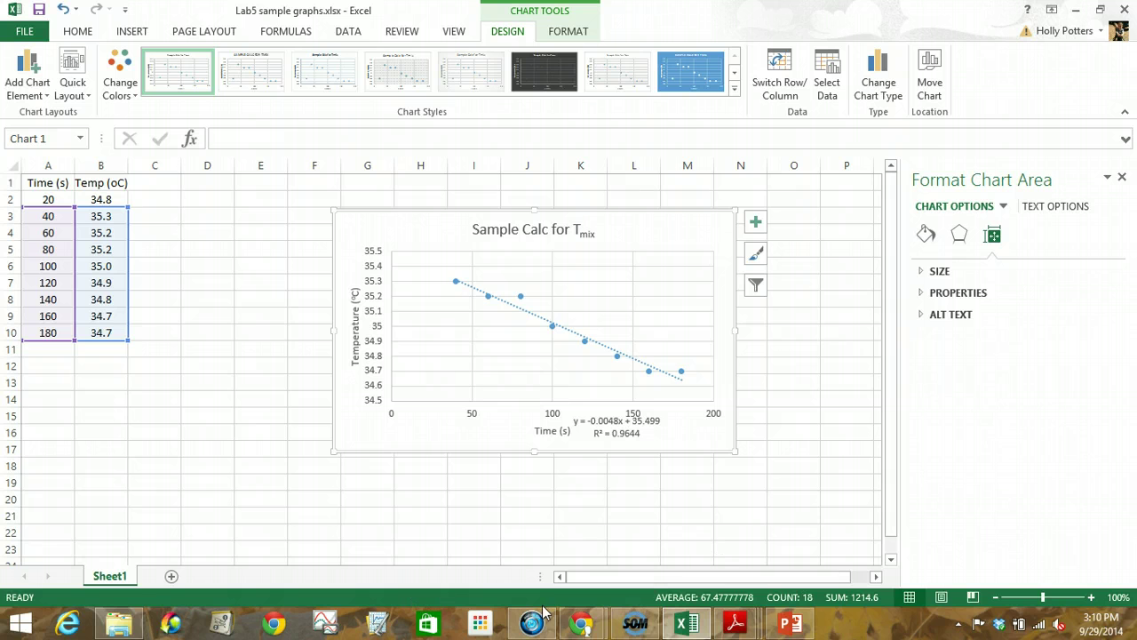
Switch to the Lab5 example calcs spreadsheet in Google Sheets, insert a scatter chart of A2:B10 and move it off the Time column.
mouse_move(580, 622)
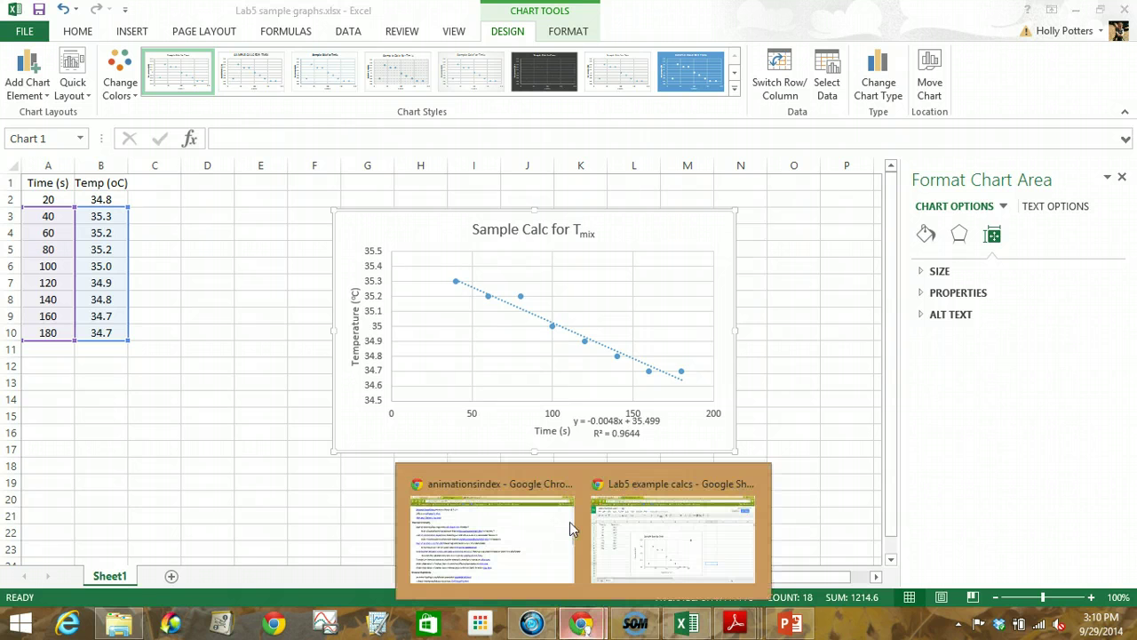
click(647, 487)
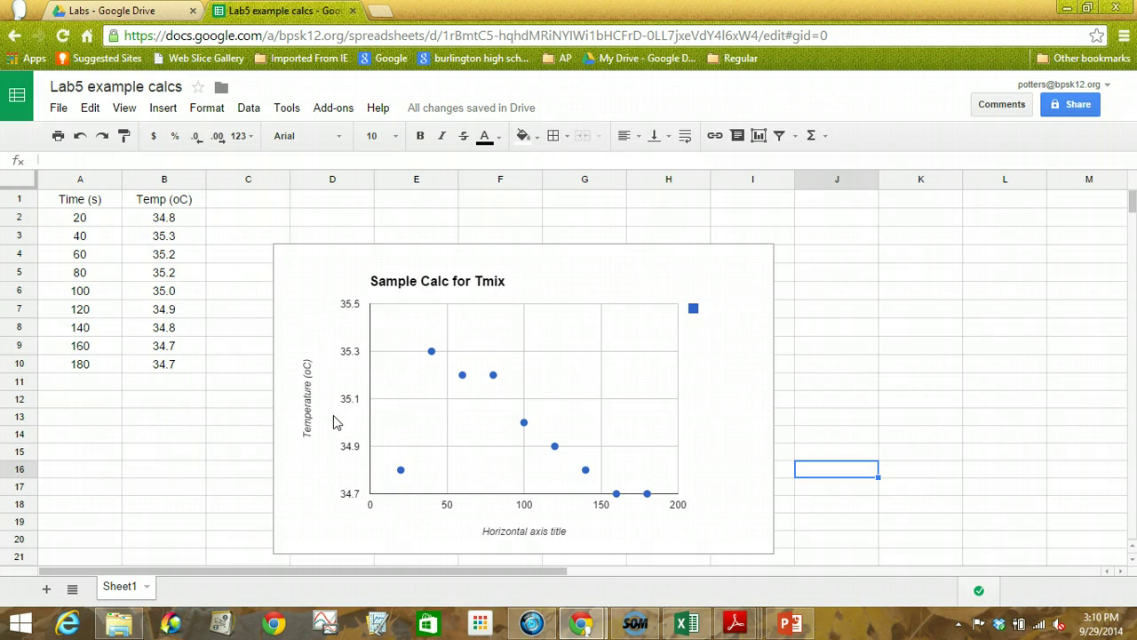
drag(75, 225, 171, 366)
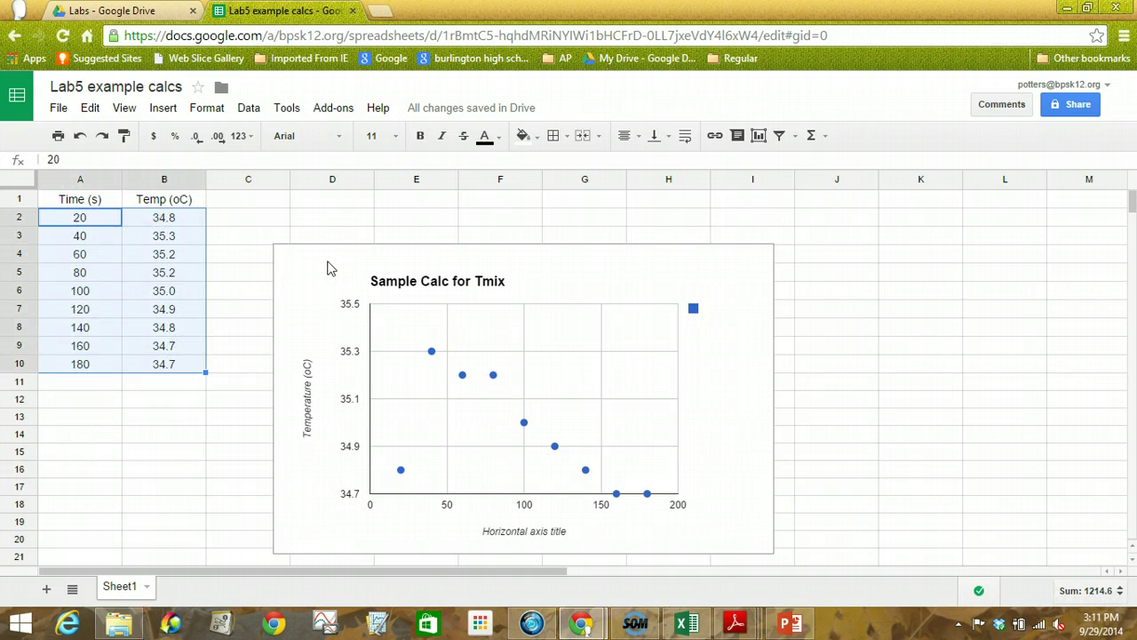
click(165, 108)
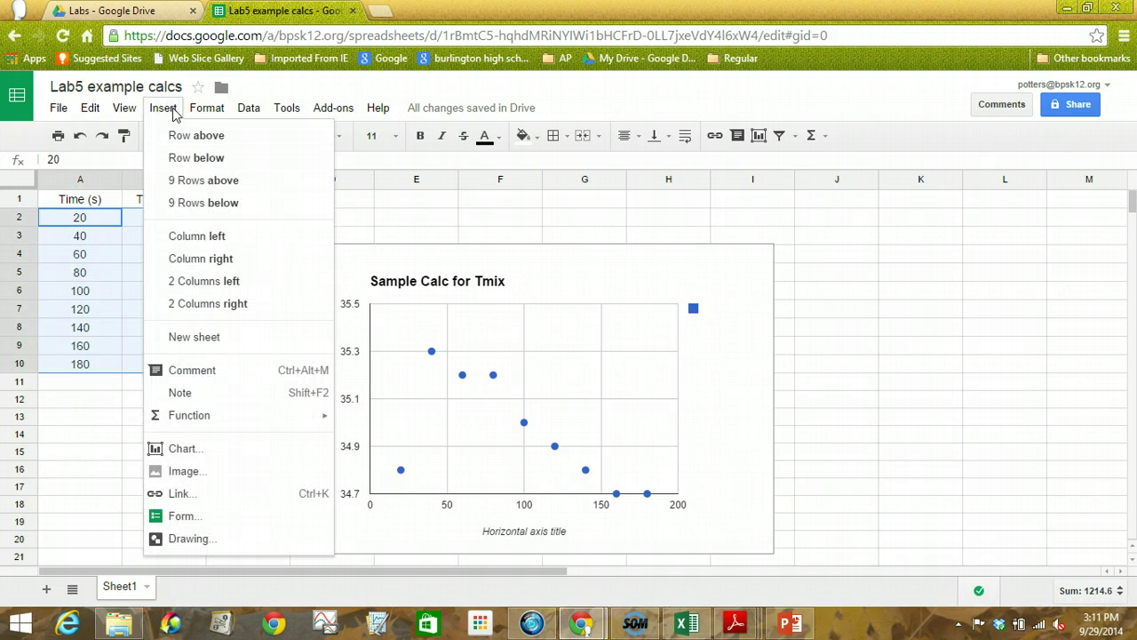
click(176, 451)
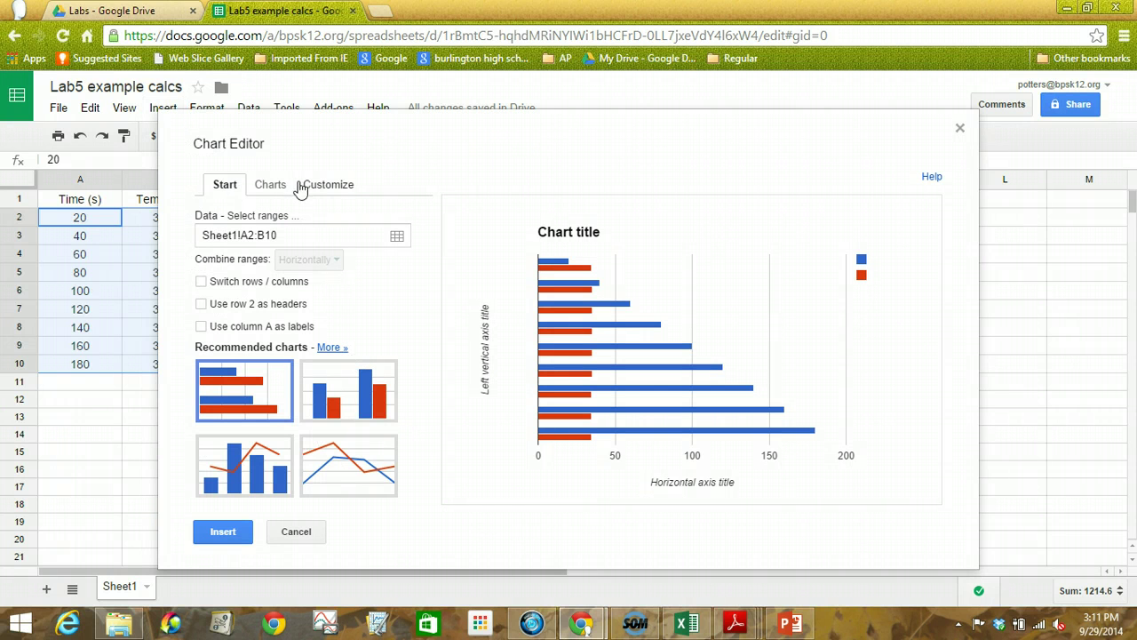
click(268, 186)
click(236, 342)
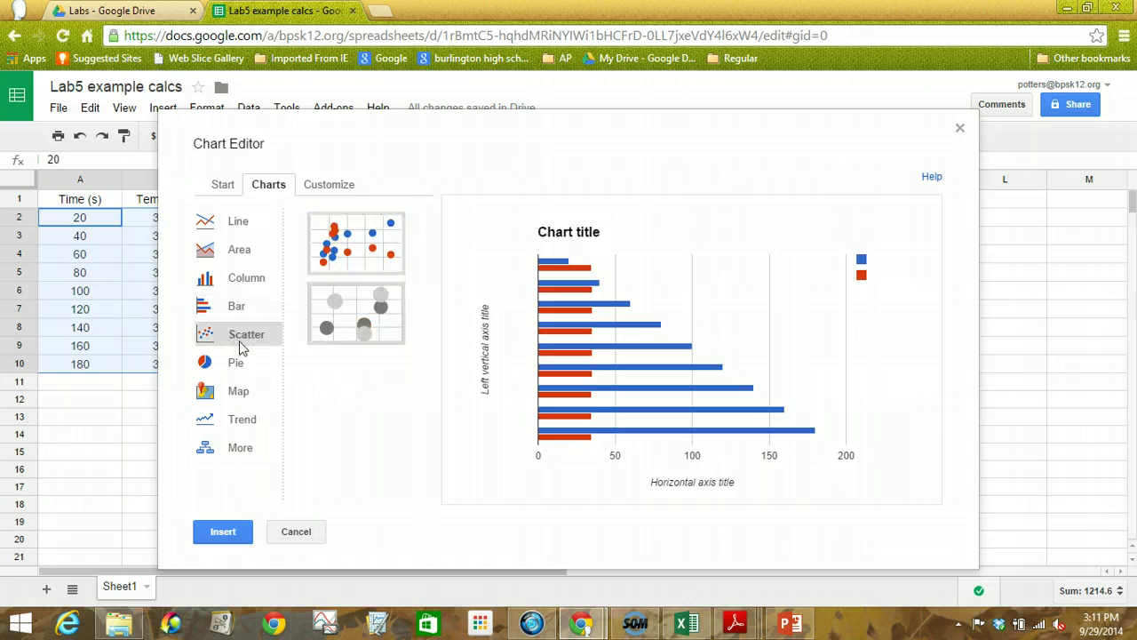
click(351, 233)
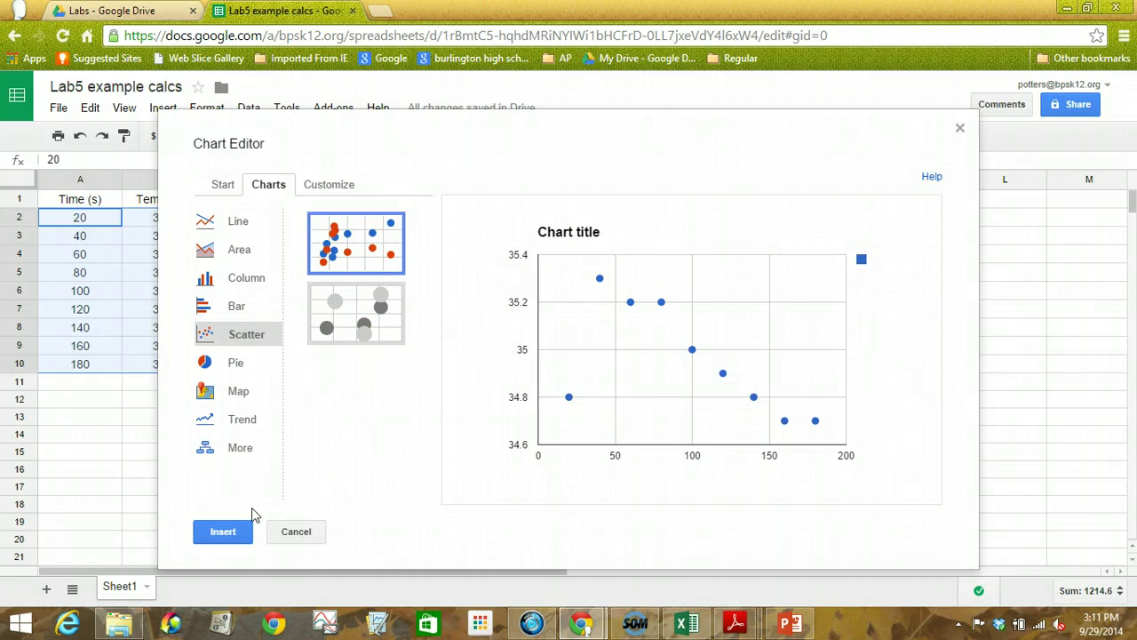
click(235, 533)
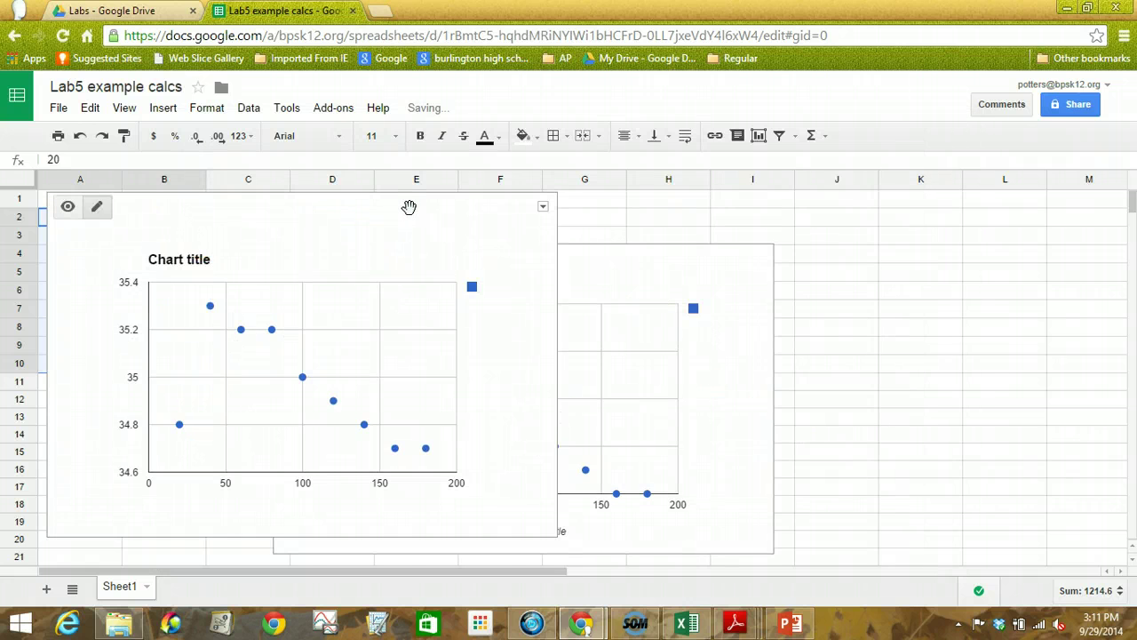
drag(409, 207, 535, 216)
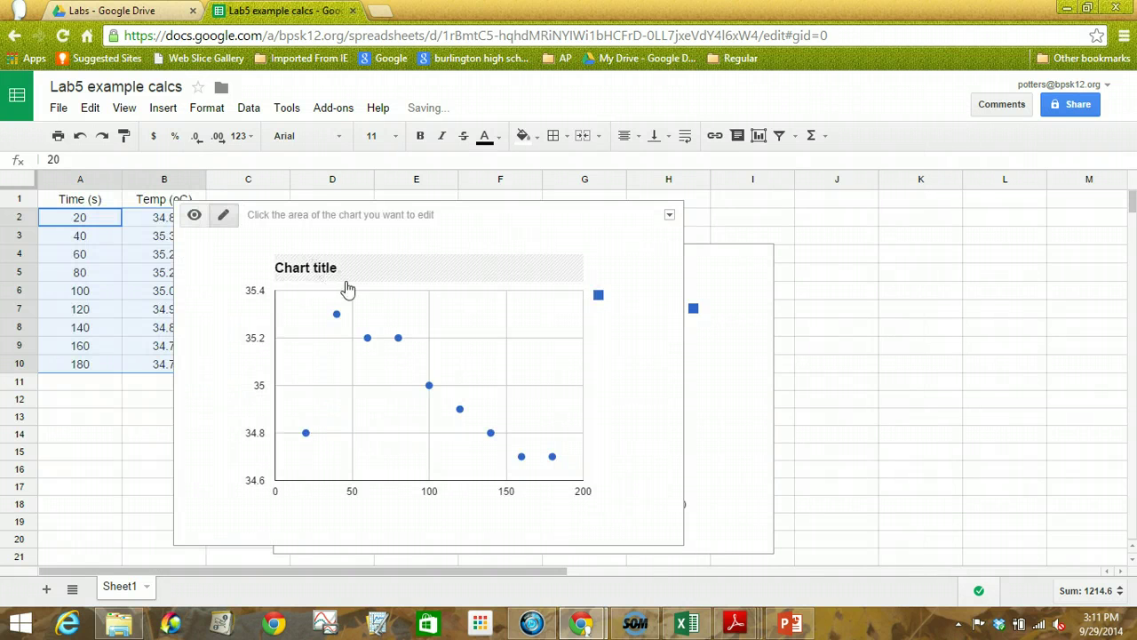
Set the maximum of the new scatter chart's vertical axis to 35.5.
click(397, 513)
mouse_move(398, 514)
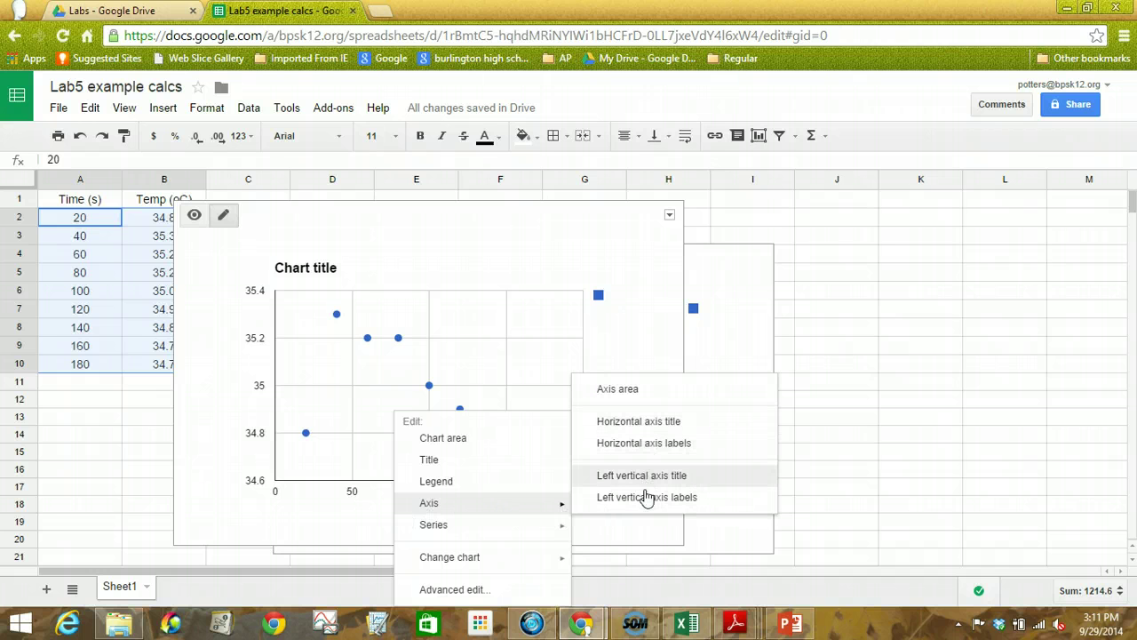
right_click(259, 358)
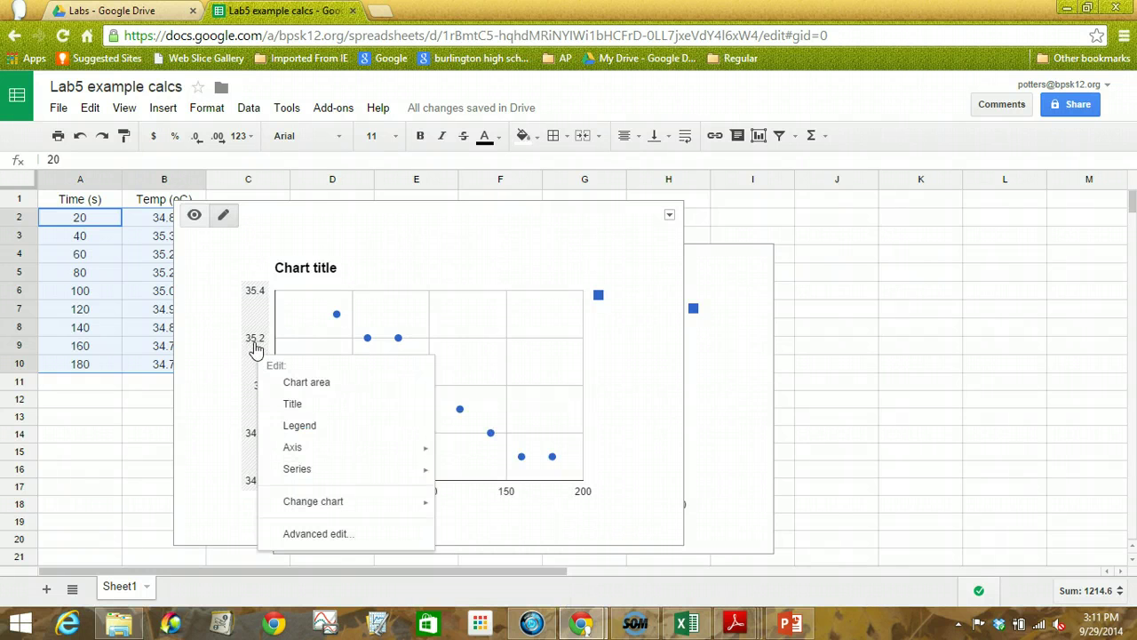
click(257, 346)
click(255, 346)
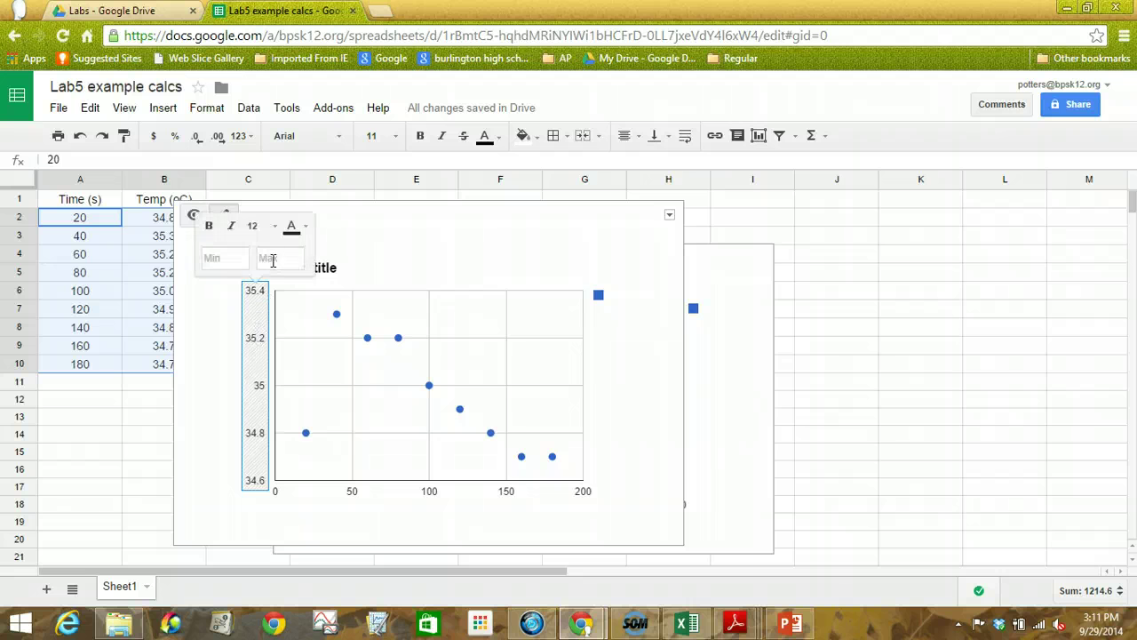
click(274, 256)
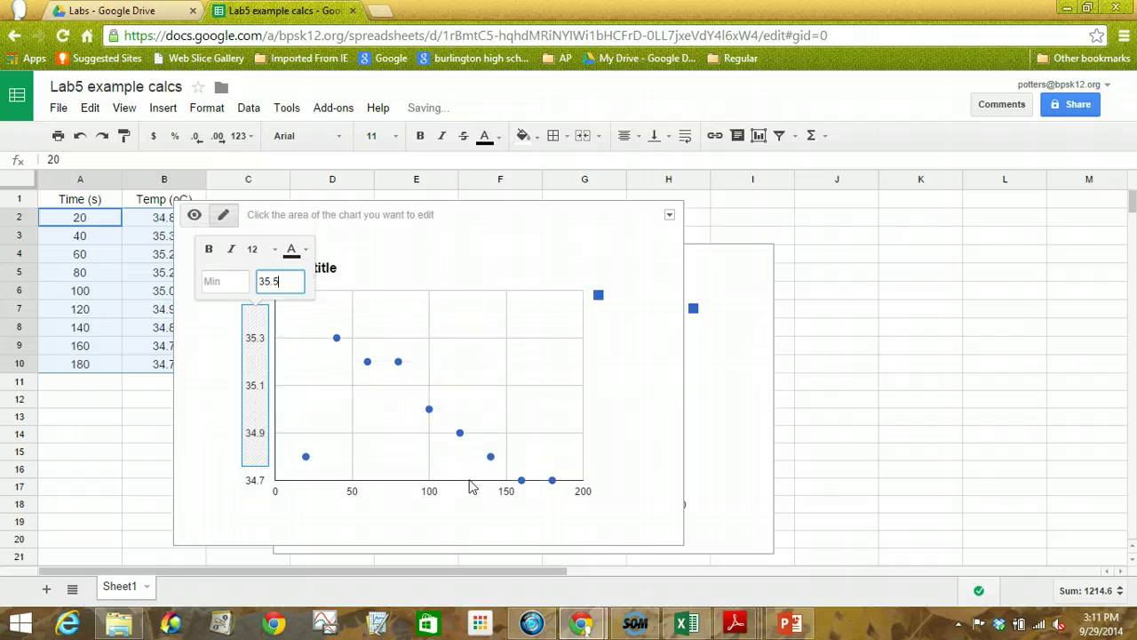
Move the new scatter chart clear of the data so its left edge sits in column F.
click(449, 267)
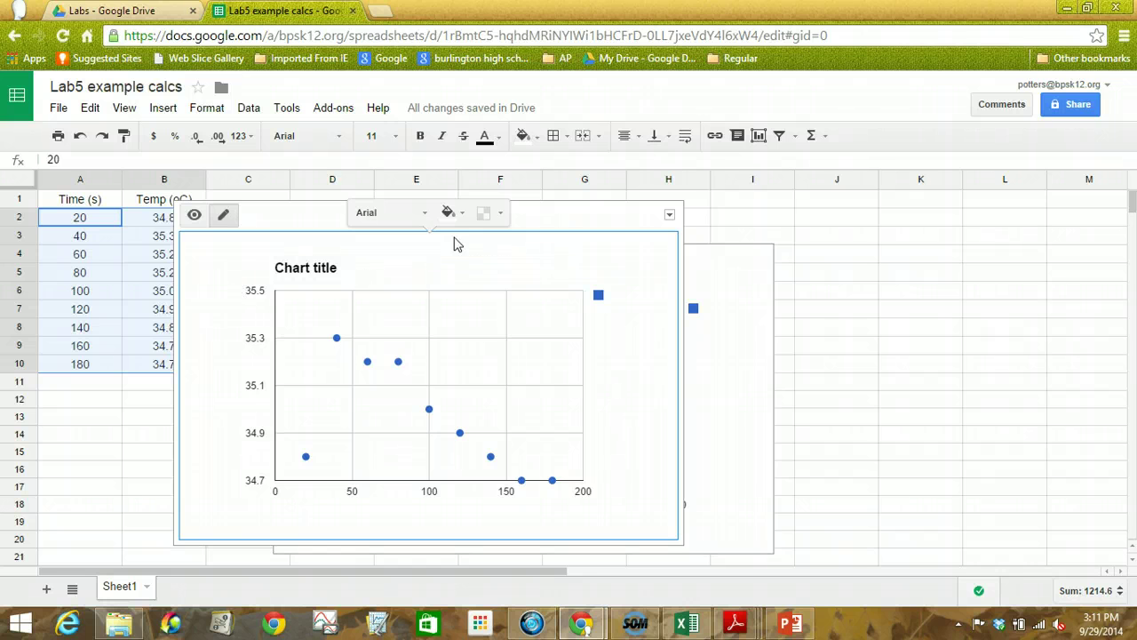
drag(599, 228, 859, 232)
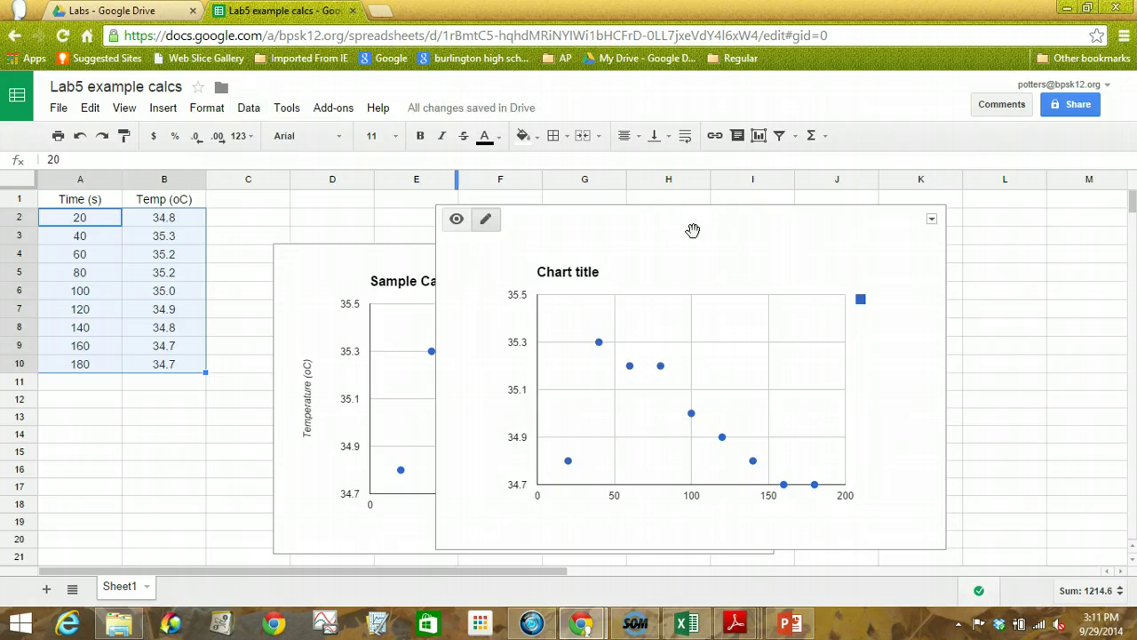
drag(693, 231, 763, 230)
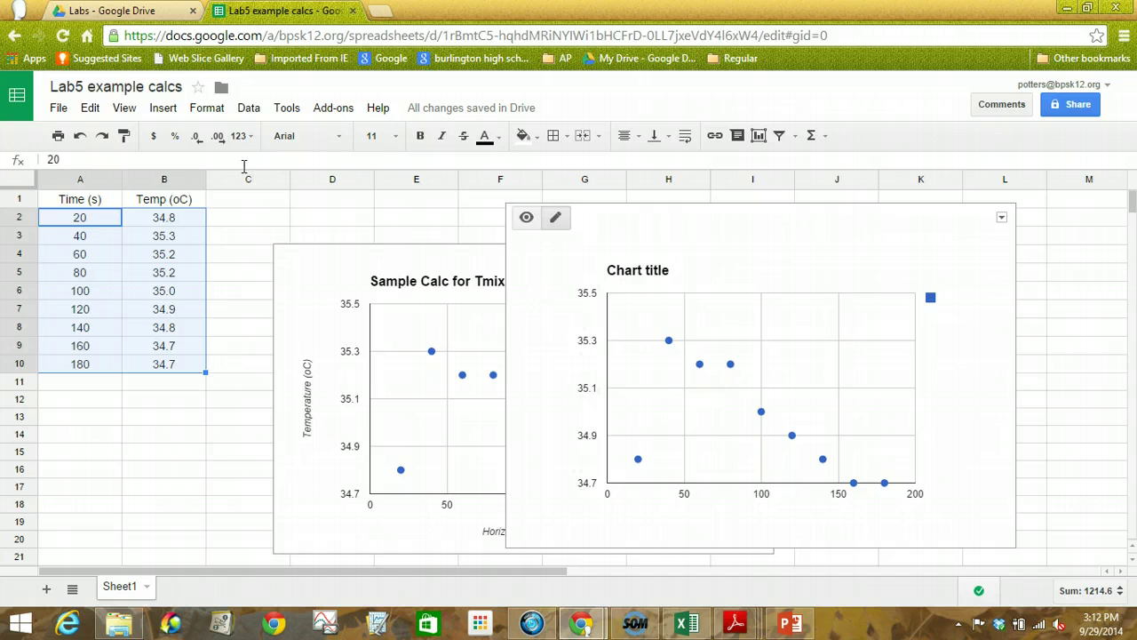
Switch back to the Lab5 sample graphs workbook in Excel and select the trendline's equation and R-squared label.
click(686, 622)
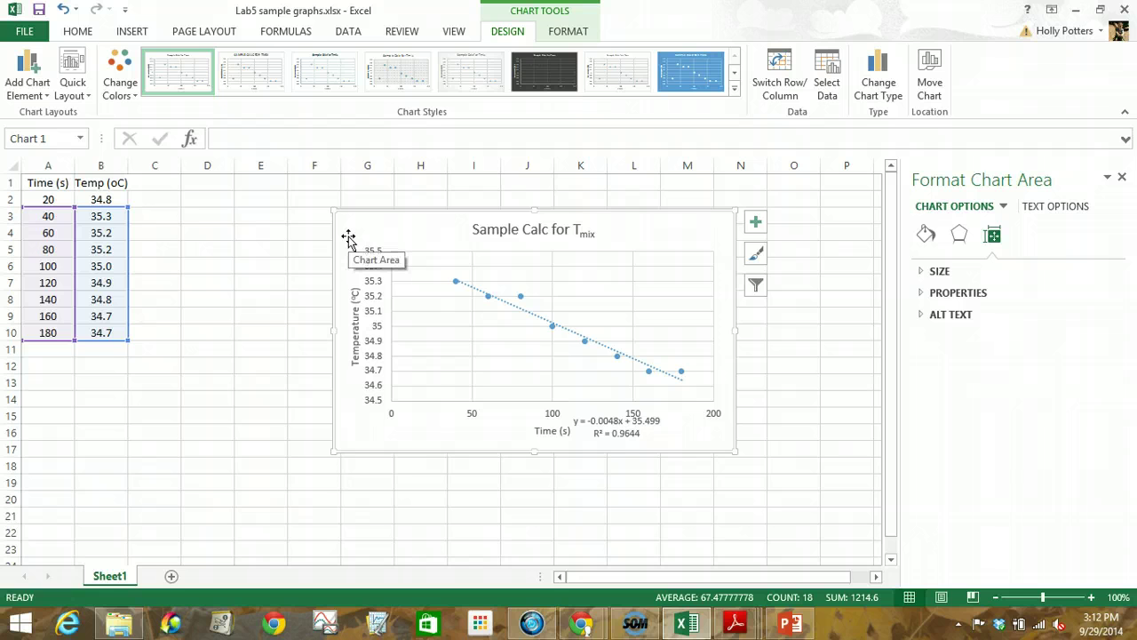
click(644, 424)
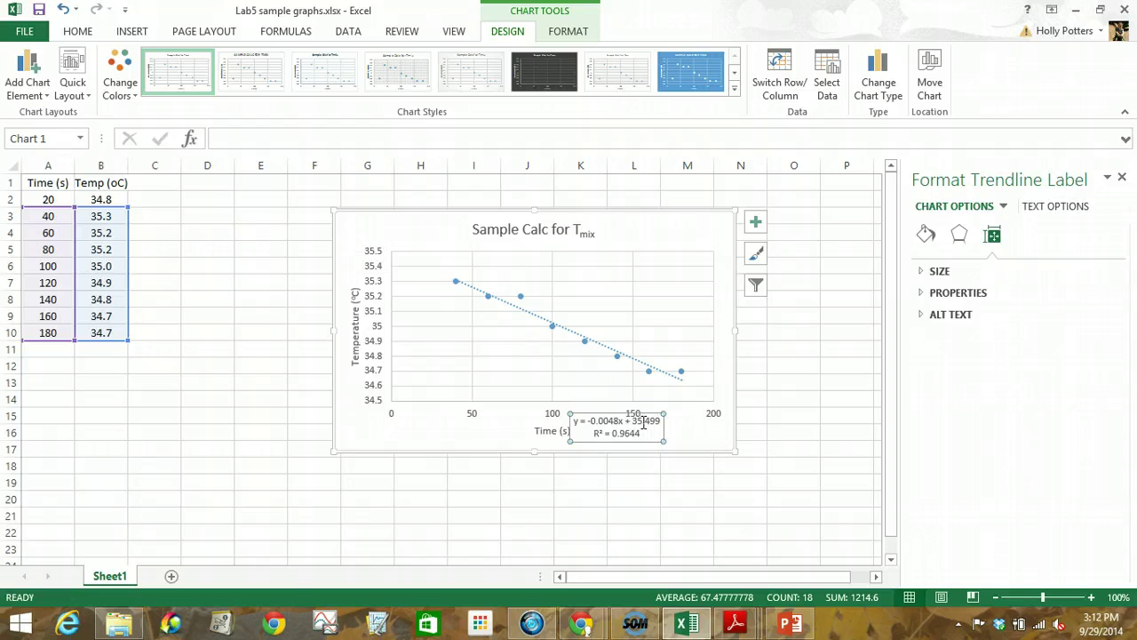